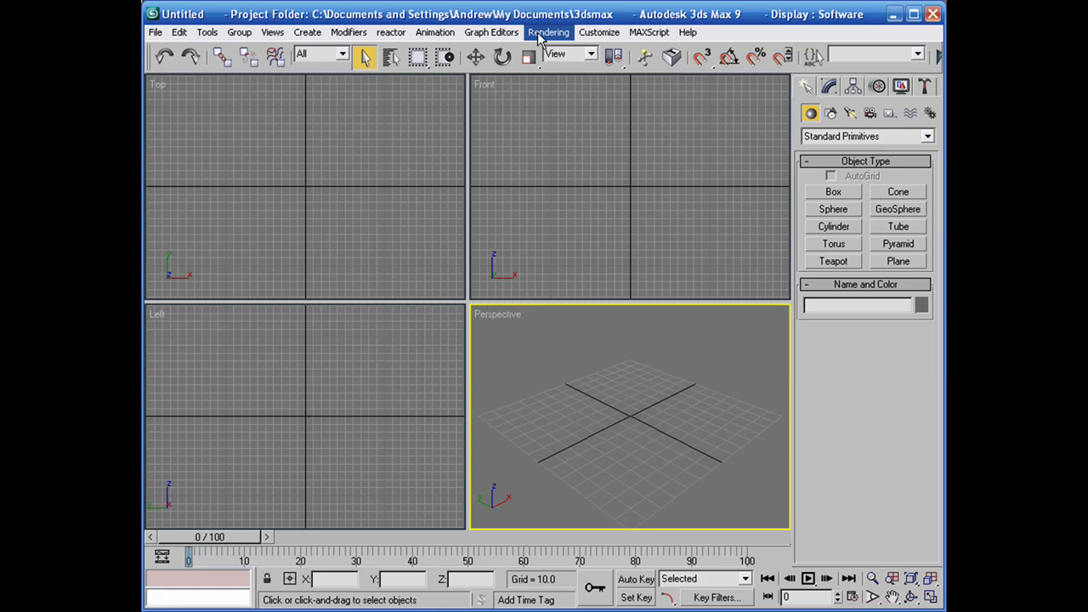
Step: Draw a plane about 141 by 139 units in the maximized Perspective viewport
{"action": "left_click", "coordinate": [899, 262]}
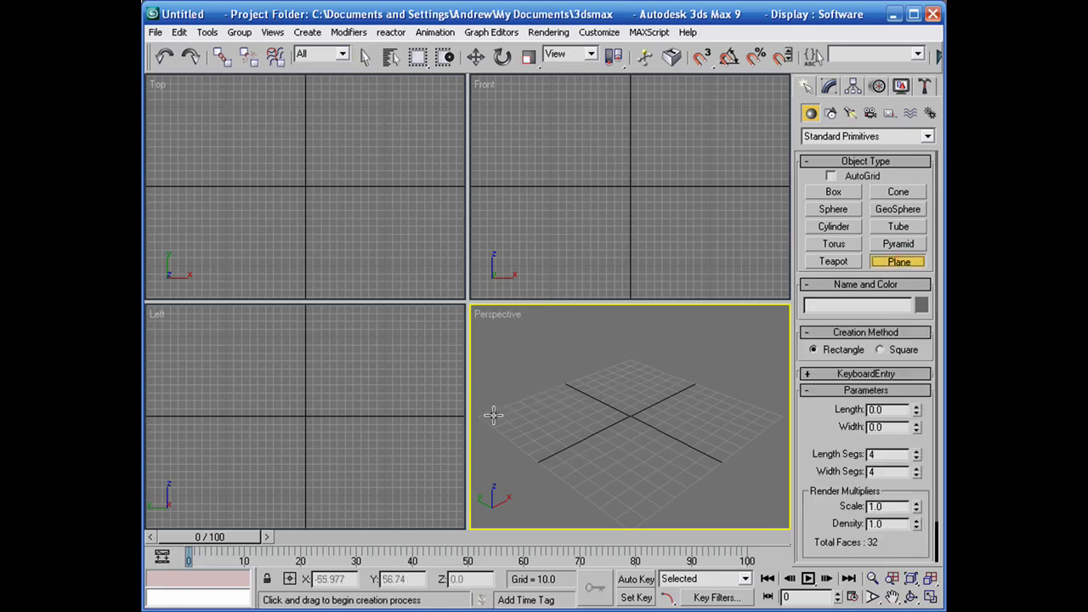
{"action": "left_click", "coordinate": [931, 597]}
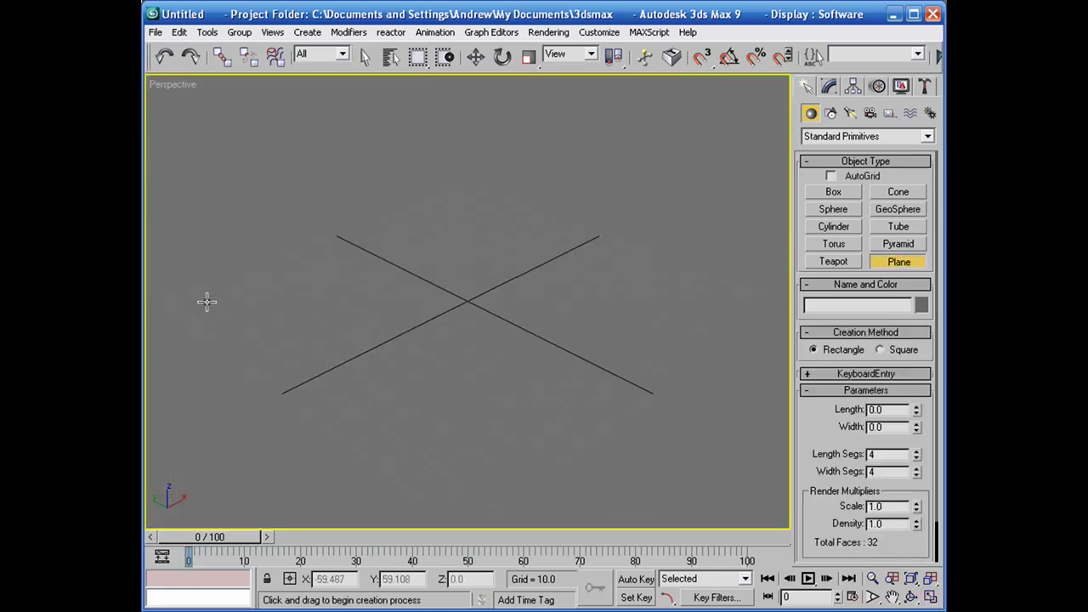
{"action": "mouse_move", "coordinate": [309, 306]}
{"action": "middle_mouse_down", "text": "alt"}
{"action": "mouse_move", "coordinate": [318, 287]}
{"action": "mouse_move", "coordinate": [301, 316]}
{"action": "mouse_move", "coordinate": [305, 301]}
{"action": "middle_mouse_up", "text": "alt"}
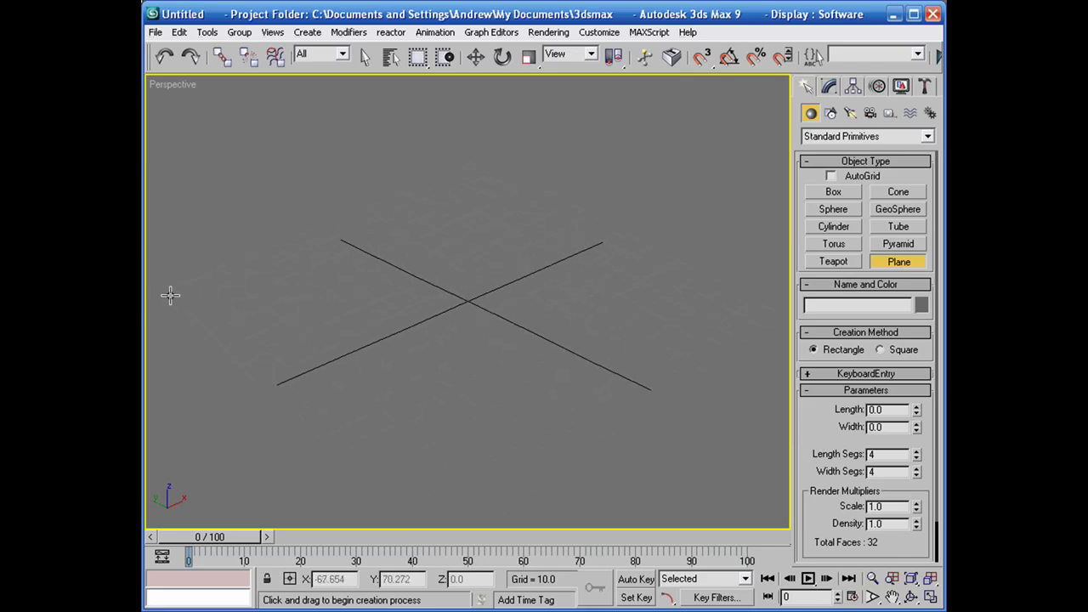
{"action": "left_click_drag", "start_coordinate": [170, 295], "coordinate": [779, 303]}
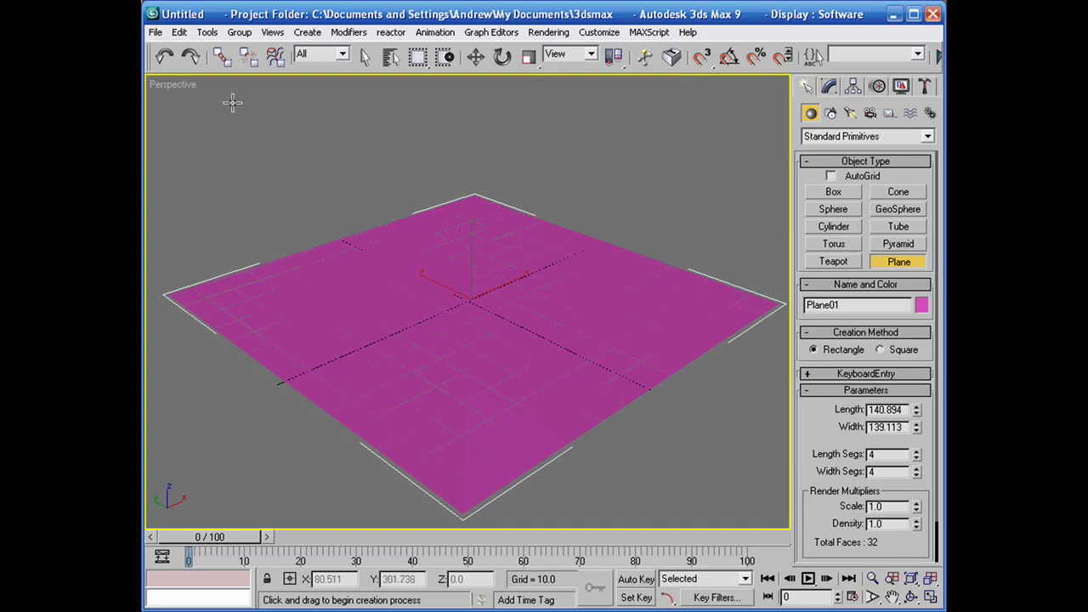
Step: Turn on Edged Faces in the Perspective view to show the plane's 4×4 segments
{"action": "left_click", "coordinate": [161, 88]}
{"action": "left_click", "coordinate": [209, 156]}
{"action": "middle_click_drag", "start_coordinate": [590, 292], "coordinate": [473, 315], "text": "alt"}
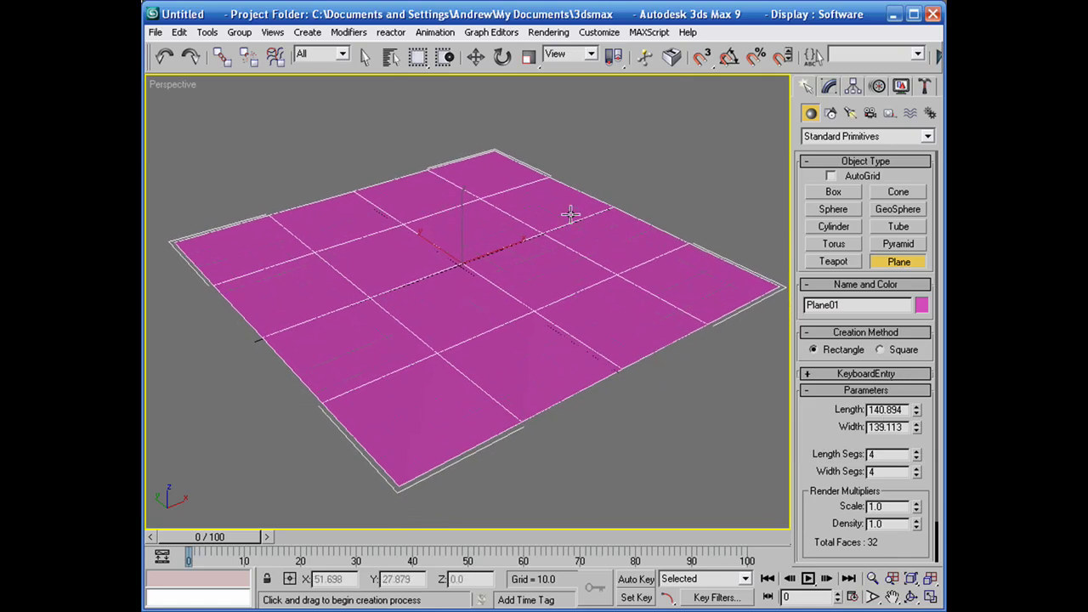
Step: Convert the plane to an Editable Poly
{"action": "right_click", "coordinate": [356, 221]}
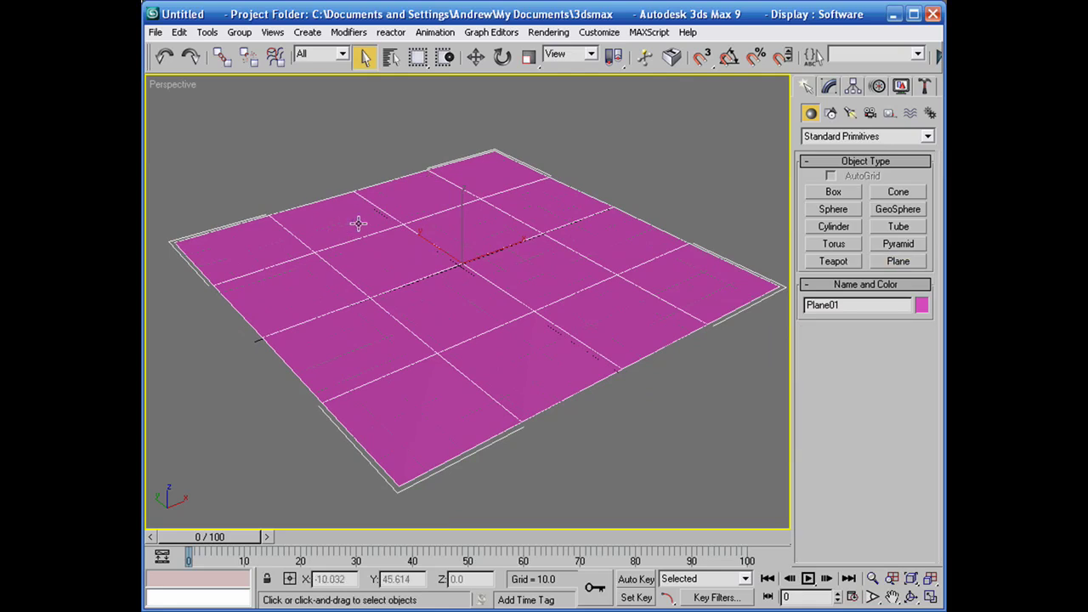
{"action": "right_click", "coordinate": [364, 213]}
{"action": "mouse_move", "coordinate": [424, 346]}
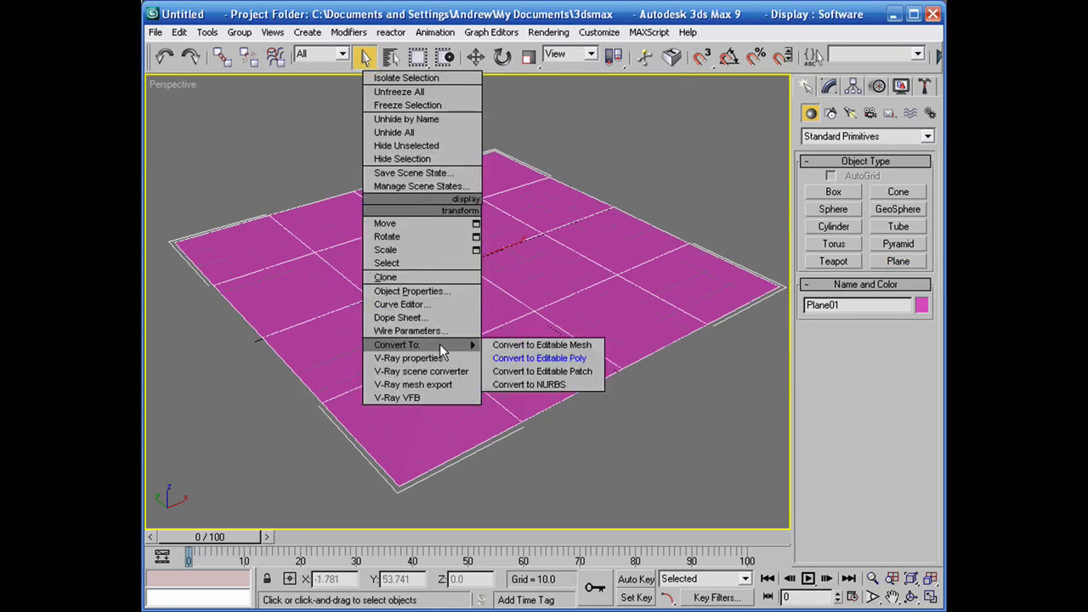
{"action": "left_click", "coordinate": [515, 358]}
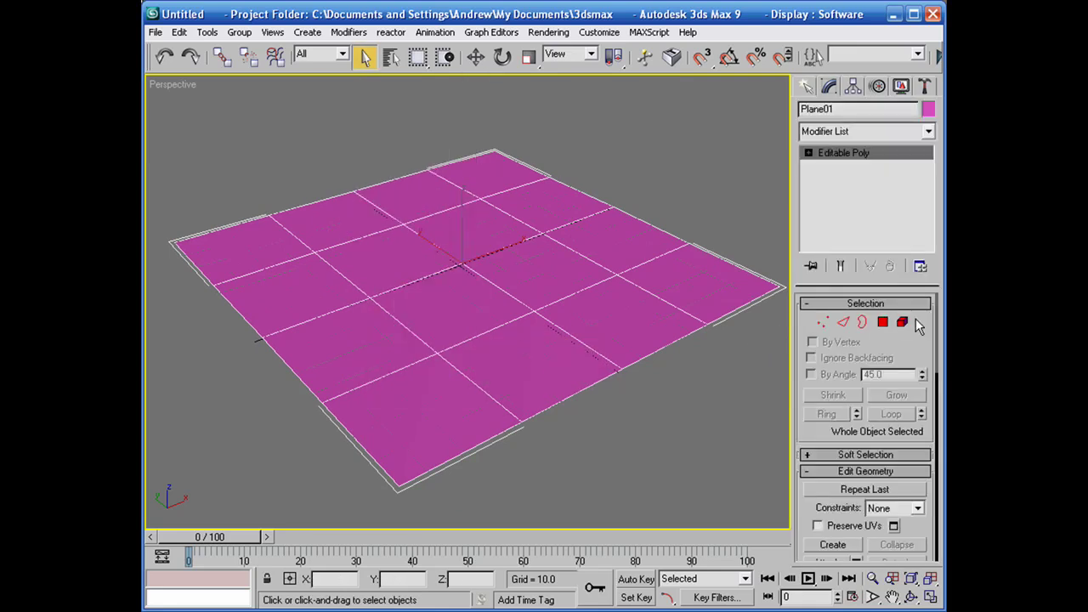
Step: Select six squares (two corners and the central 2×2 block) and extrude them 58.7 units
{"action": "left_click", "coordinate": [883, 322]}
{"action": "left_click", "coordinate": [298, 245]}
{"action": "left_click", "coordinate": [400, 266], "text": "ctrl"}
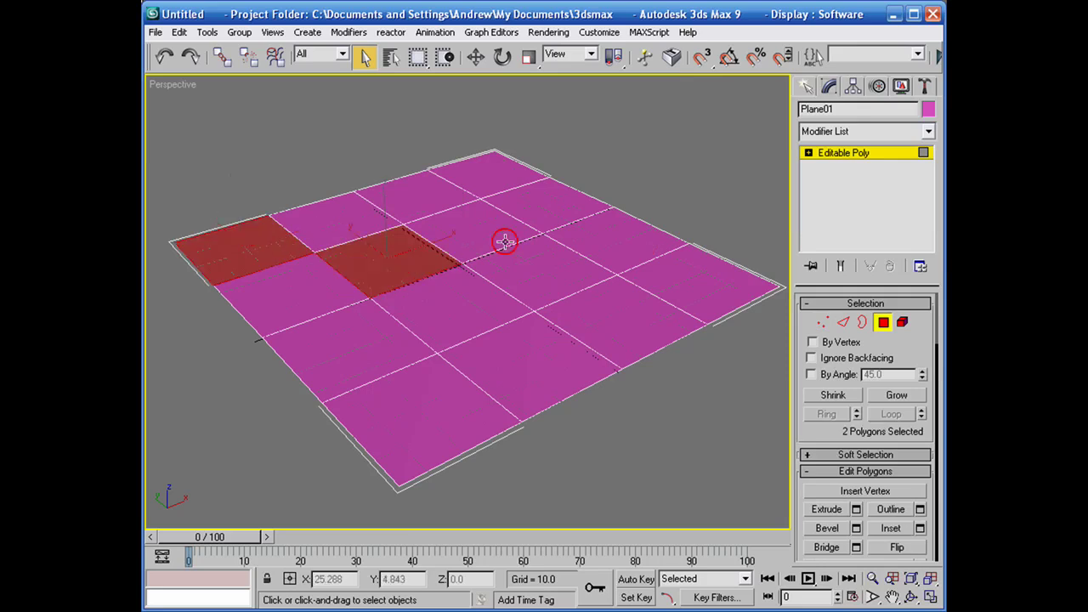
{"action": "left_click", "coordinate": [469, 236], "text": "ctrl"}
{"action": "left_click", "coordinate": [503, 277], "text": "ctrl"}
{"action": "left_click", "coordinate": [477, 302], "text": "ctrl"}
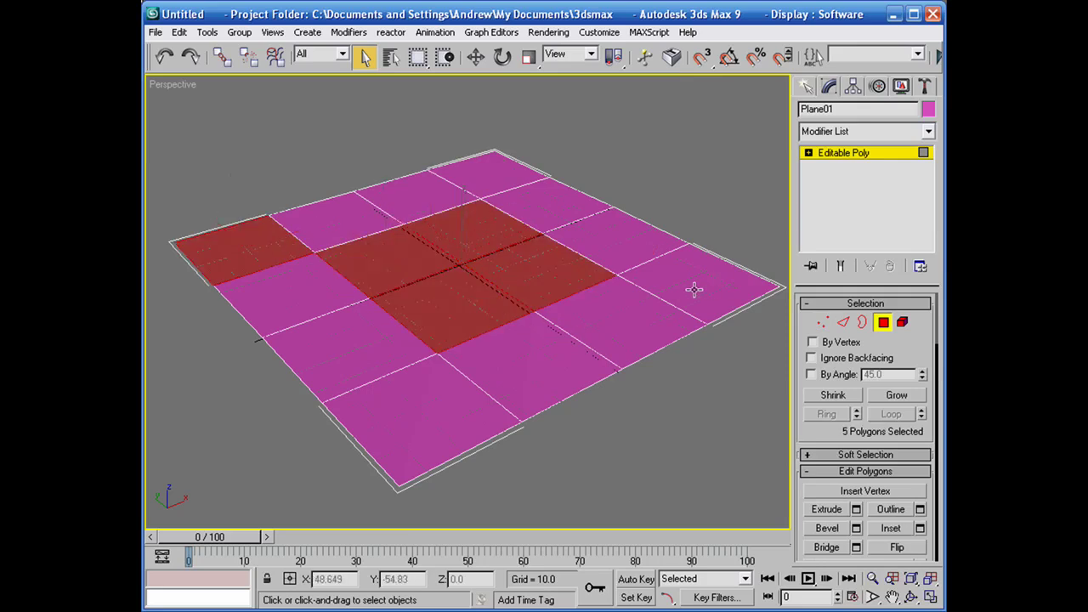
{"action": "left_click", "coordinate": [483, 166], "text": "ctrl"}
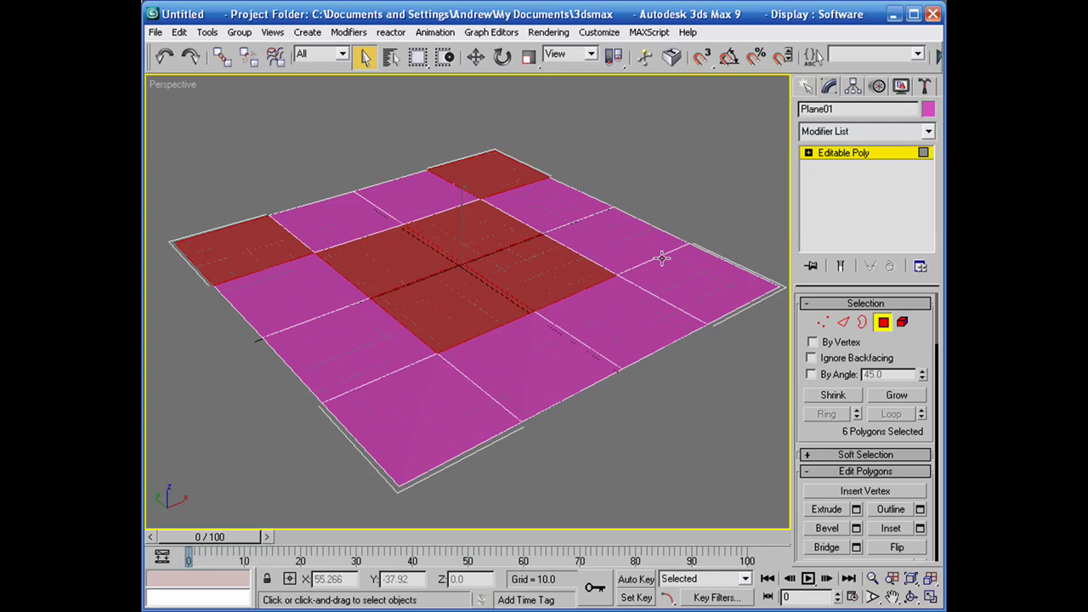
{"action": "left_click", "coordinate": [856, 509]}
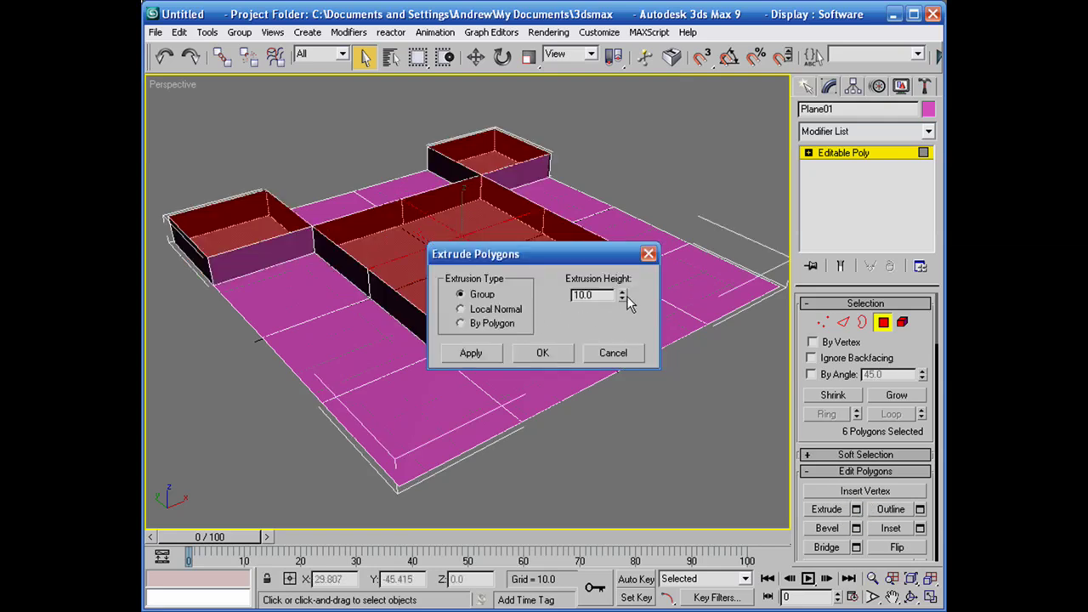
{"action": "left_click_drag", "start_coordinate": [623, 296], "coordinate": [624, 225]}
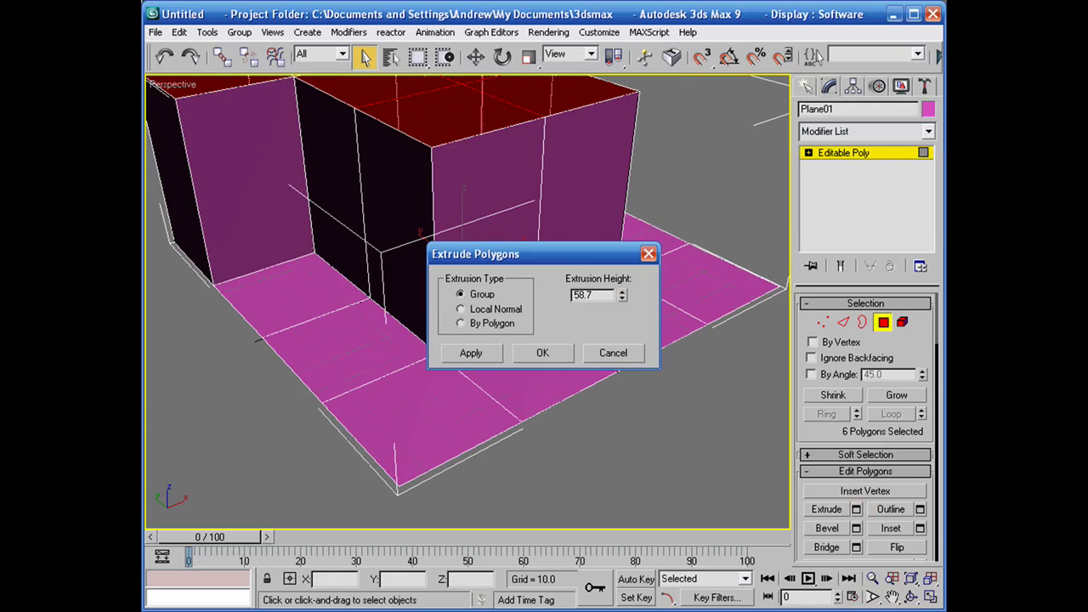
{"action": "left_click", "coordinate": [545, 353]}
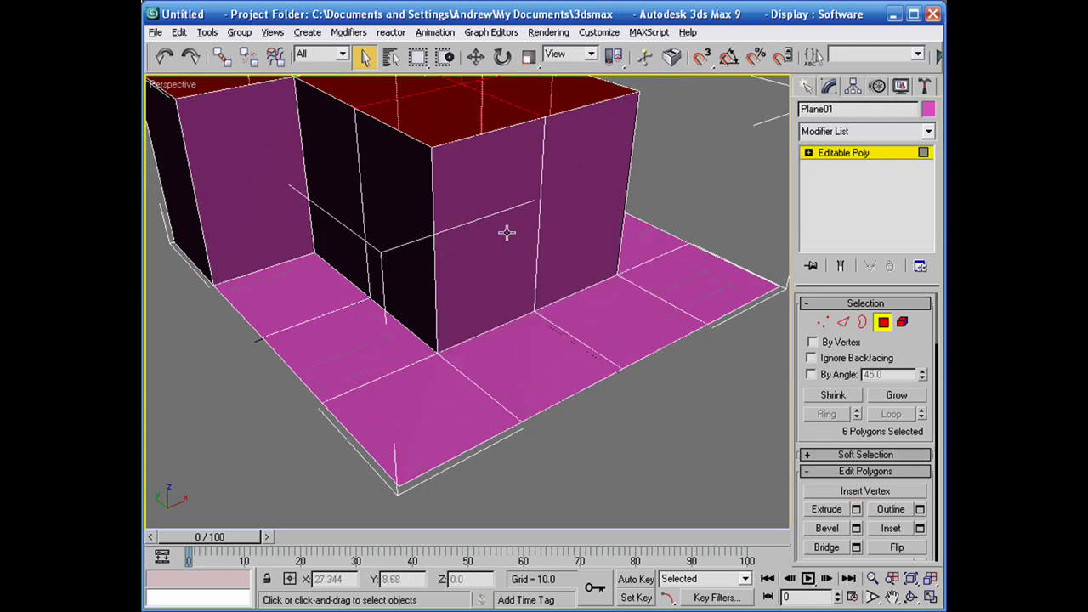
Step: Select the central block's four top faces and move them up into a tower
{"action": "middle_click_drag", "start_coordinate": [507, 233], "coordinate": [548, 379], "text": "alt"}
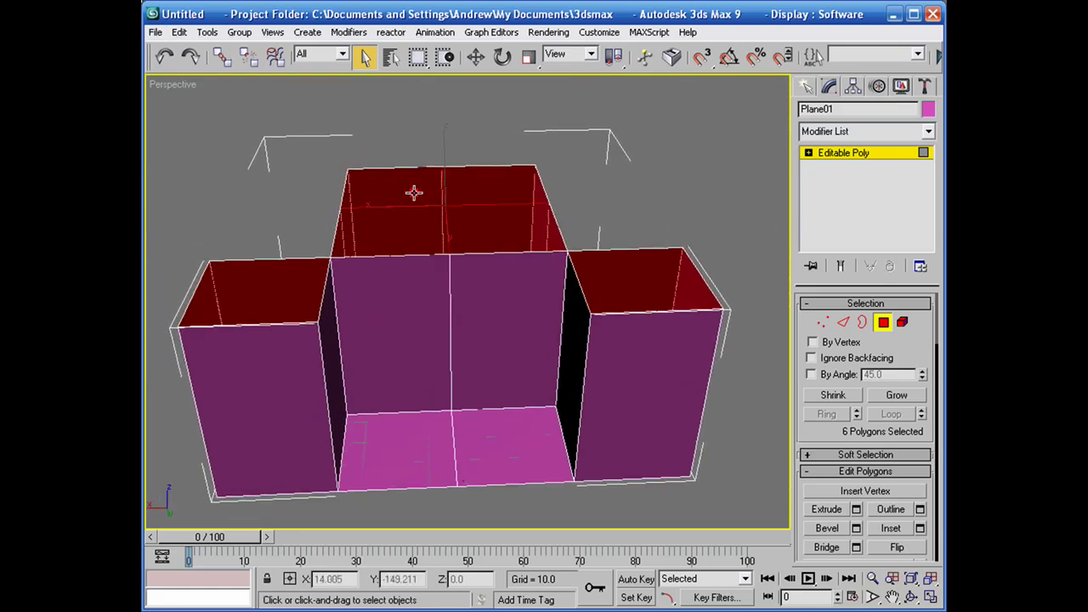
{"action": "left_click", "coordinate": [413, 193]}
{"action": "left_click", "coordinate": [403, 231], "text": "ctrl"}
{"action": "left_click", "coordinate": [525, 218], "text": "ctrl"}
{"action": "left_click", "coordinate": [515, 182], "text": "ctrl"}
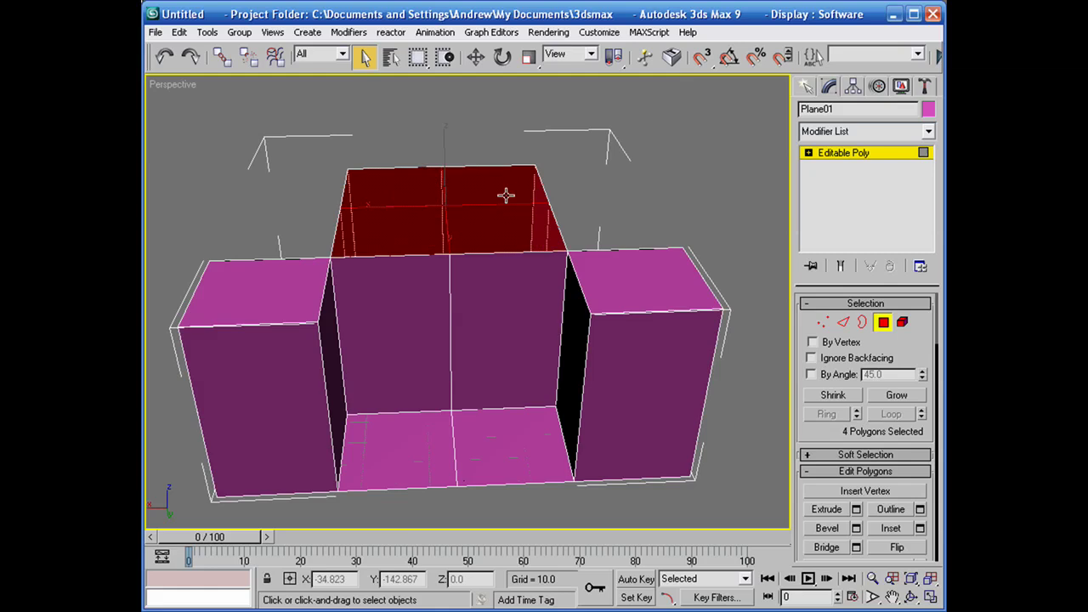
{"action": "left_click", "coordinate": [475, 56]}
{"action": "left_click_drag", "start_coordinate": [446, 152], "coordinate": [546, 181]}
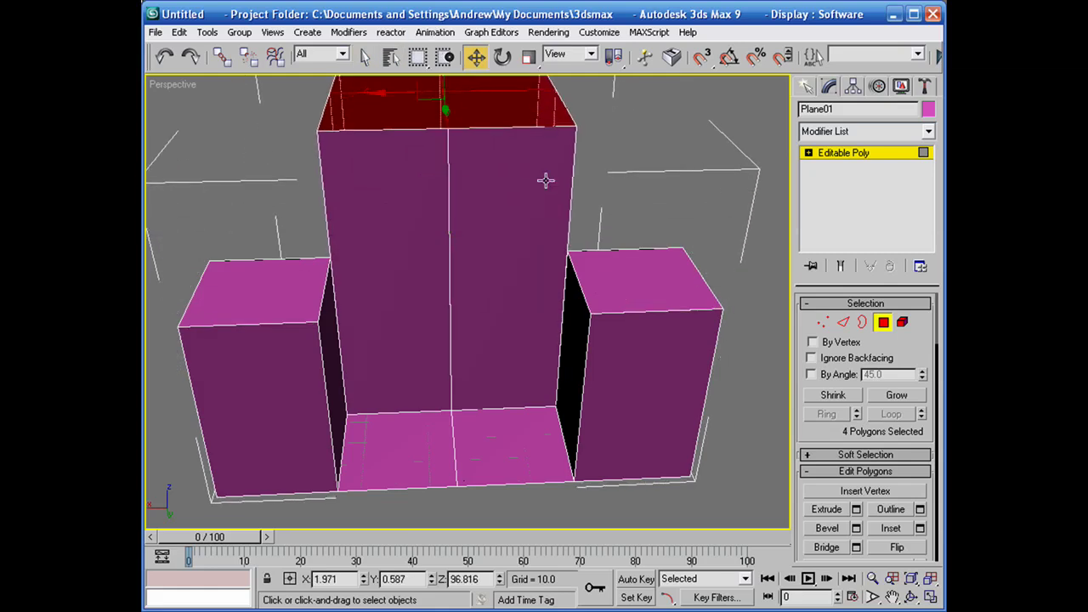
Step: Lower a side block's top face to about 30 units high
{"action": "left_click", "coordinate": [603, 257]}
{"action": "left_click_drag", "start_coordinate": [648, 214], "coordinate": [632, 311]}
{"action": "middle_click_drag", "start_coordinate": [672, 308], "coordinate": [487, 294], "text": "alt"}
{"action": "scroll", "coordinate": [491, 291], "scroll_direction": "down", "scroll_amount": 4}
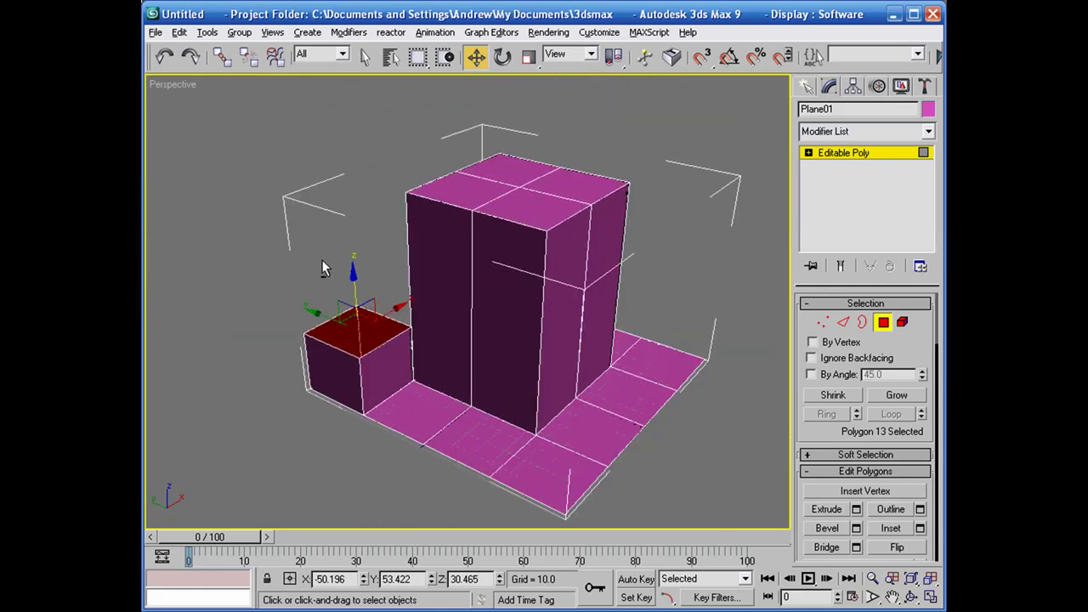
{"action": "middle_click_drag", "start_coordinate": [321, 265], "coordinate": [568, 322], "text": "alt"}
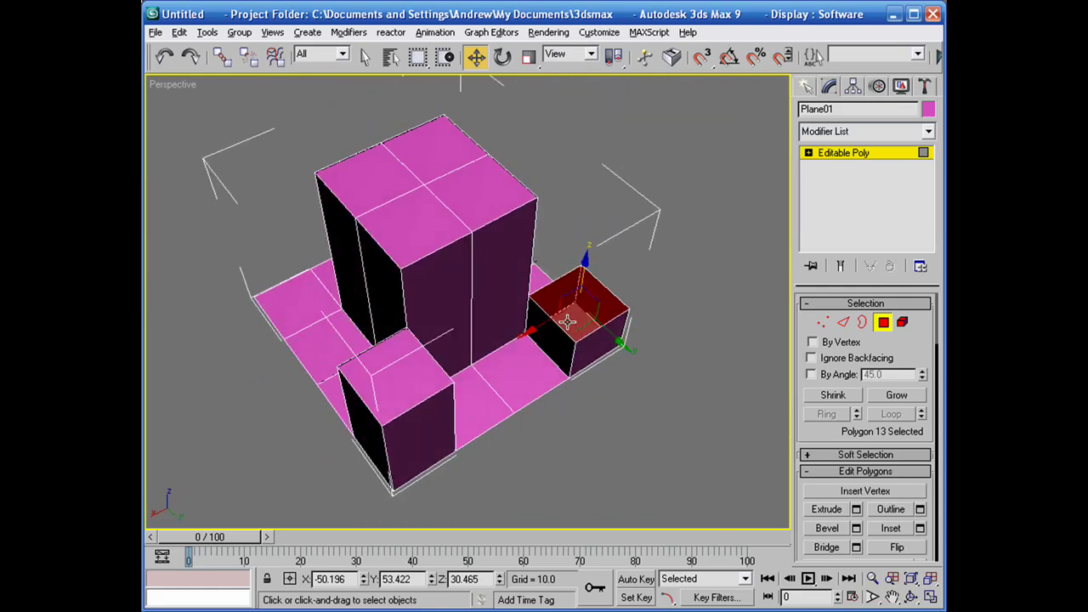
Step: Select the tower's four top faces
{"action": "left_click", "coordinate": [494, 190], "text": "ctrl"}
{"action": "left_click", "coordinate": [442, 213], "text": "ctrl"}
{"action": "left_click", "coordinate": [374, 178], "text": "ctrl"}
{"action": "left_click", "coordinate": [431, 146], "text": "ctrl"}
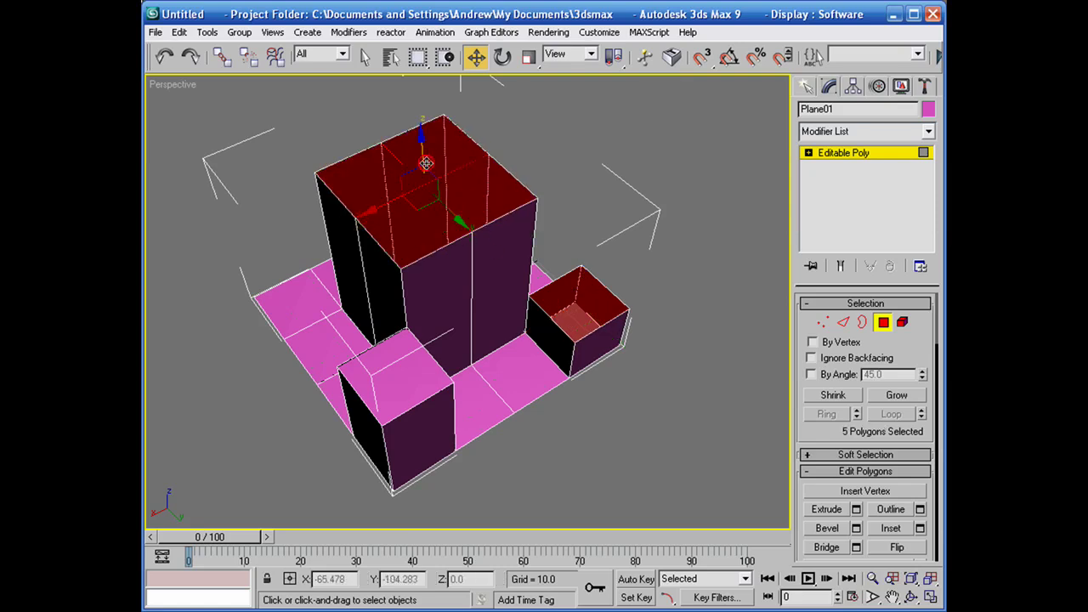
Step: Add the small front block's top to the rooftop selection and scroll to Polygon Properties' Set ID
{"action": "left_click", "coordinate": [395, 379], "text": "ctrl"}
{"action": "middle_click_drag", "start_coordinate": [416, 389], "coordinate": [687, 329], "text": "alt"}
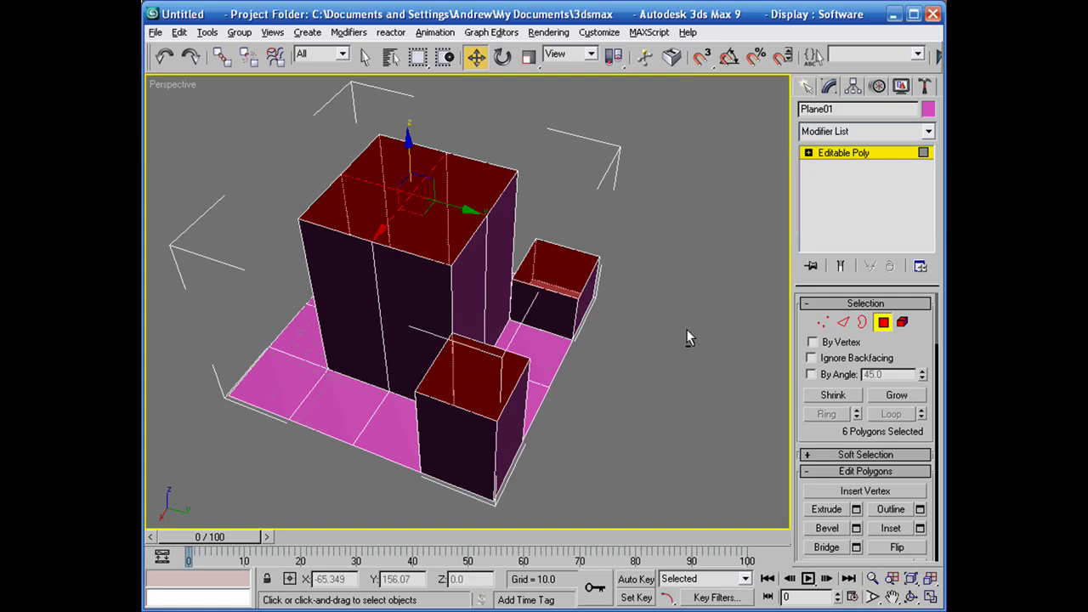
{"action": "scroll", "coordinate": [833, 430], "scroll_direction": "down", "scroll_amount": 5}
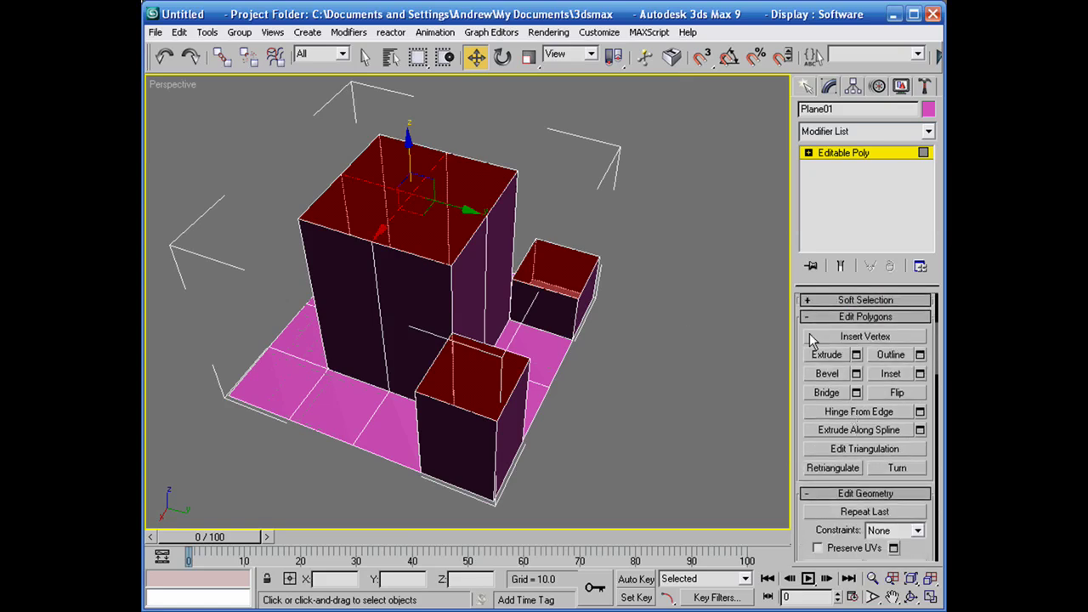
{"action": "scroll", "coordinate": [802, 322], "scroll_direction": "up", "scroll_amount": 4}
{"action": "scroll", "coordinate": [808, 476], "scroll_direction": "down", "scroll_amount": 7}
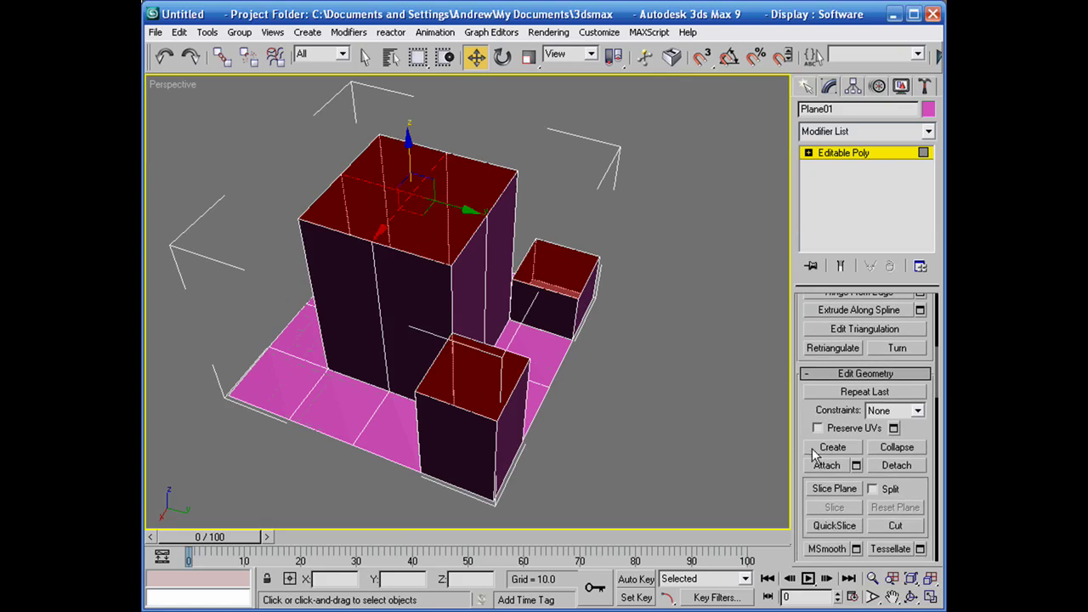
{"action": "scroll", "coordinate": [799, 425], "scroll_direction": "down", "scroll_amount": 5}
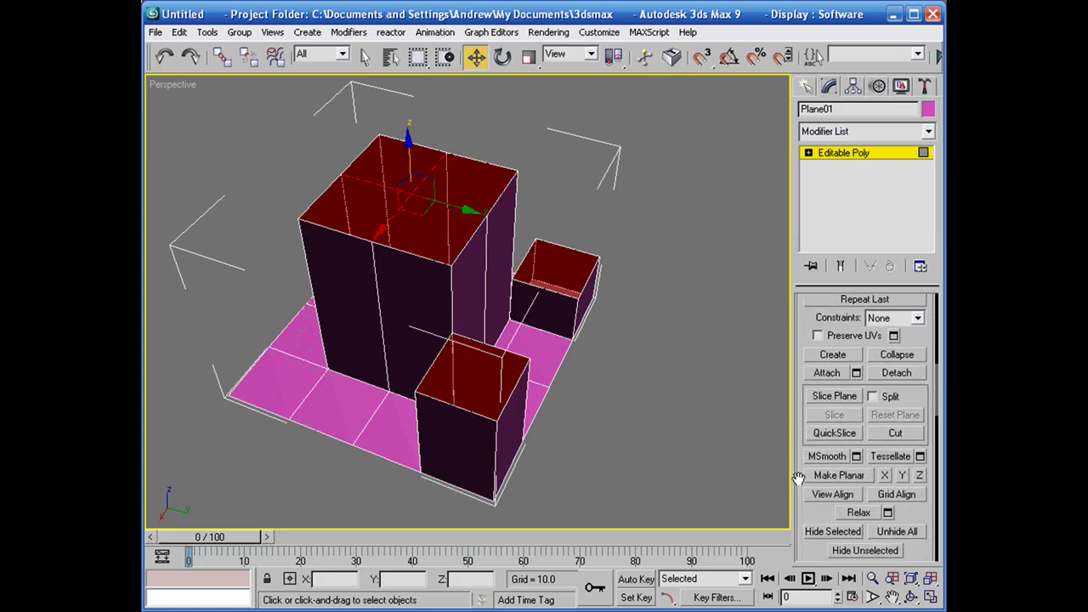
{"action": "scroll", "coordinate": [814, 484], "scroll_direction": "down", "scroll_amount": 6}
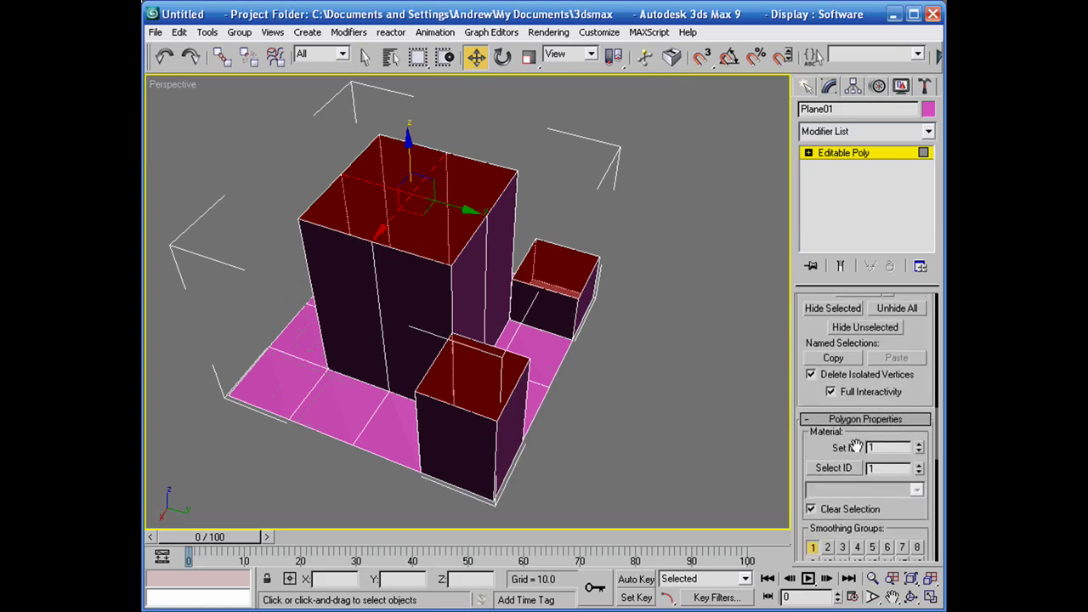
{"action": "scroll", "coordinate": [822, 440], "scroll_direction": "down", "scroll_amount": 3}
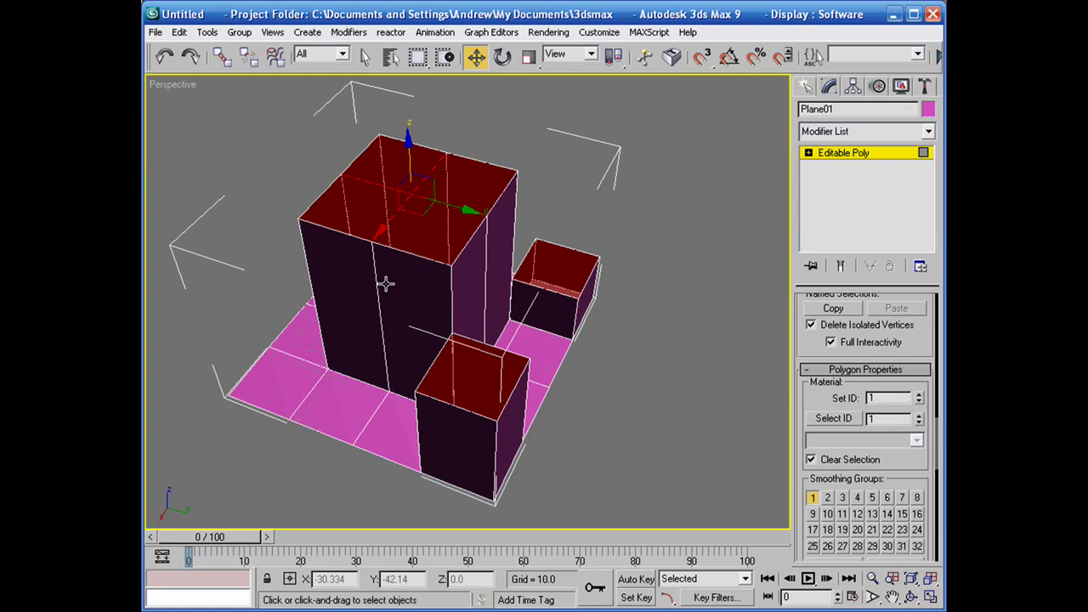
Step: Select the tower's left, front and right side faces, orbiting to check them
{"action": "left_click", "coordinate": [357, 272]}
{"action": "left_click", "coordinate": [452, 297], "text": "ctrl"}
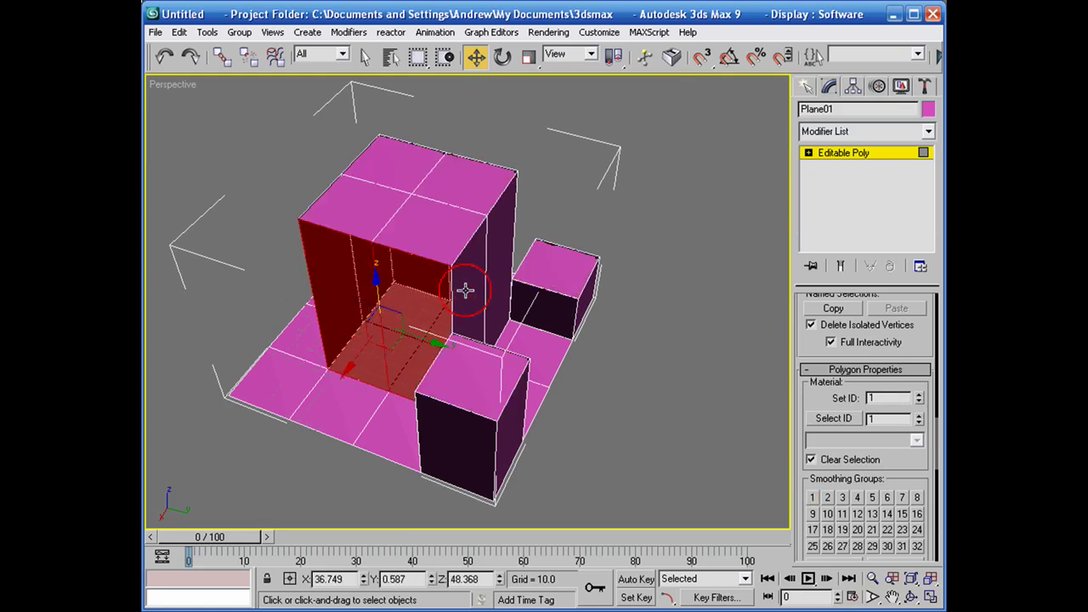
{"action": "left_click", "coordinate": [505, 245], "text": "ctrl"}
{"action": "key", "text": "q"}
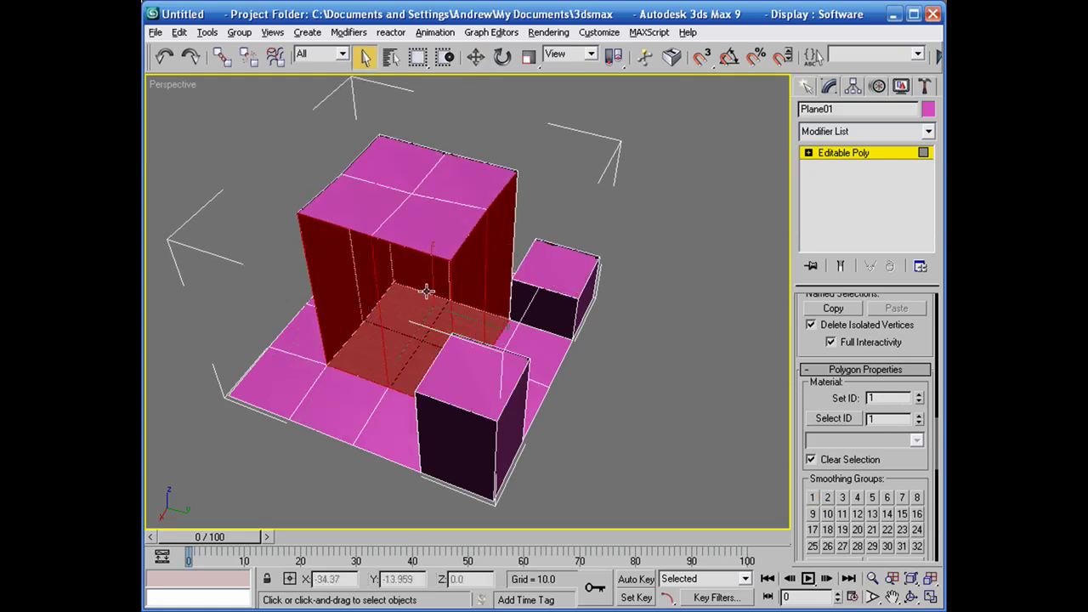
{"action": "mouse_move", "coordinate": [427, 292]}
{"action": "middle_mouse_down", "text": "alt"}
{"action": "mouse_move", "coordinate": [683, 287]}
{"action": "mouse_move", "coordinate": [495, 292]}
{"action": "mouse_move", "coordinate": [349, 265]}
{"action": "mouse_move", "coordinate": [481, 240]}
{"action": "middle_mouse_up", "text": "alt"}
{"action": "middle_click_drag", "start_coordinate": [660, 270], "coordinate": [411, 253], "text": "alt"}
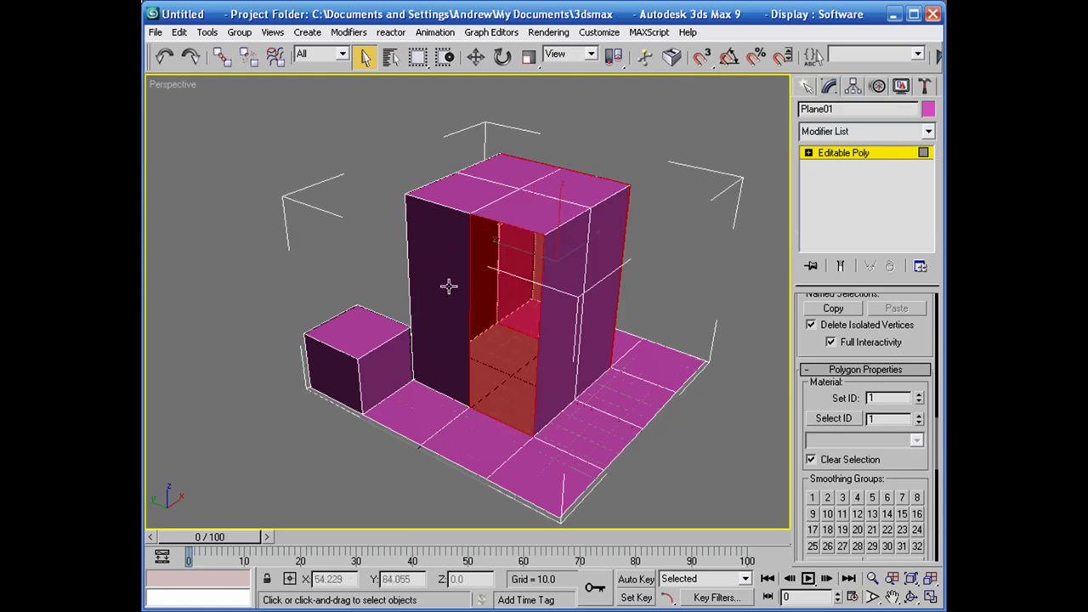
{"action": "middle_click_drag", "start_coordinate": [418, 282], "coordinate": [516, 259], "text": "alt"}
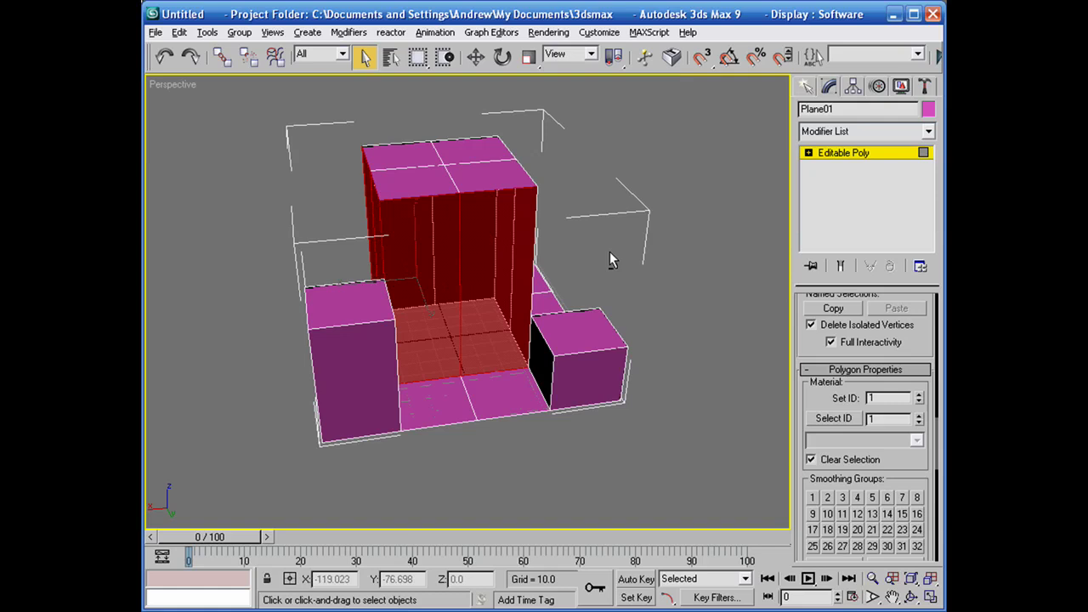
{"action": "middle_click_drag", "start_coordinate": [609, 253], "coordinate": [476, 260], "text": "alt"}
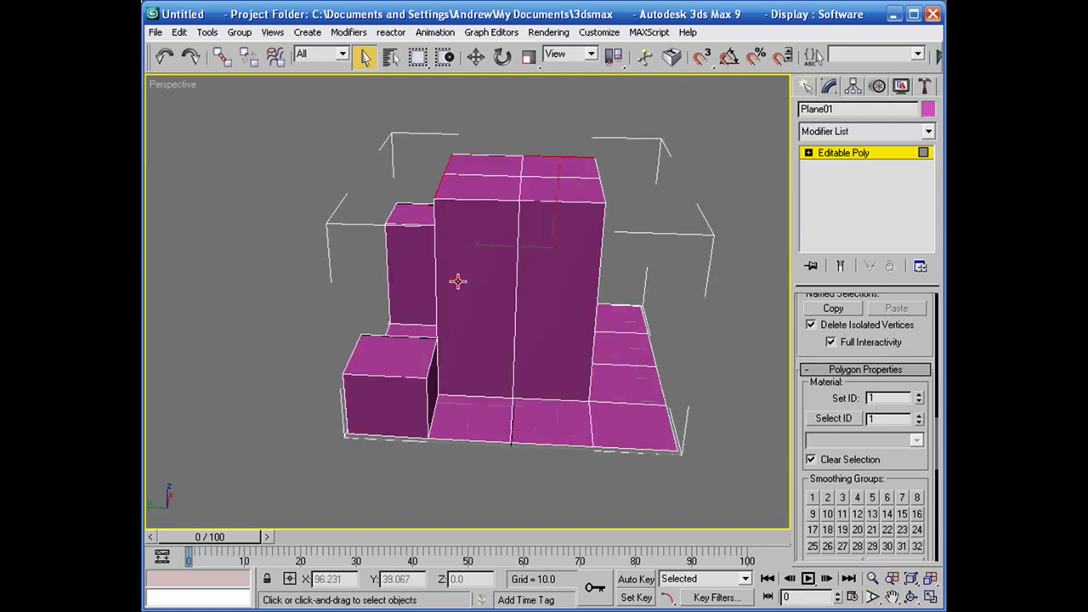
{"action": "middle_click_drag", "start_coordinate": [657, 330], "coordinate": [405, 335], "text": "alt"}
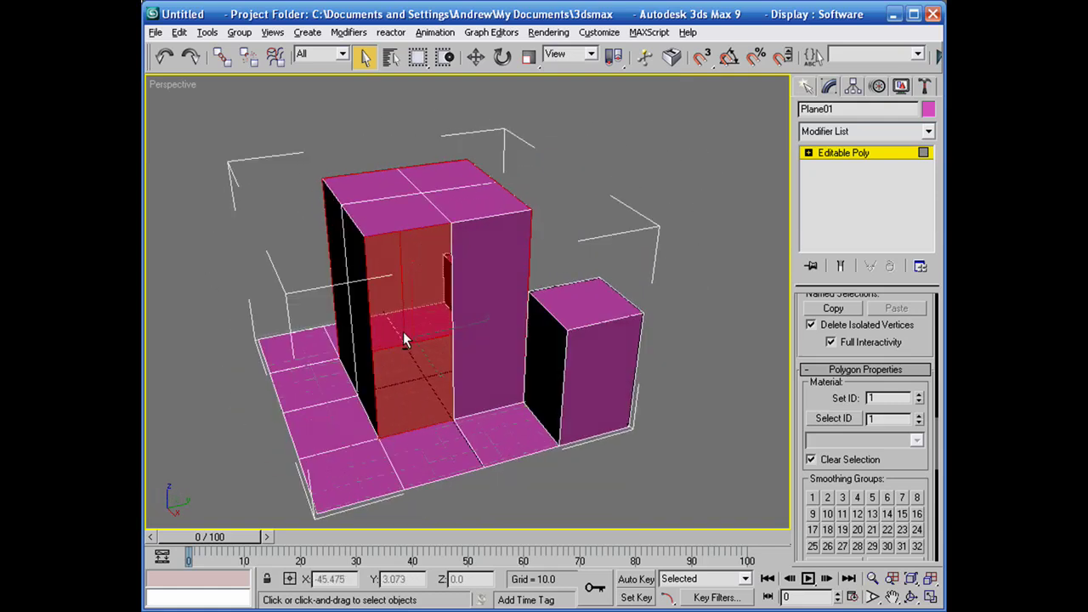
{"action": "mouse_move", "coordinate": [474, 379]}
{"action": "middle_mouse_down", "text": "alt"}
{"action": "mouse_move", "coordinate": [452, 343]}
{"action": "mouse_move", "coordinate": [523, 369]}
{"action": "middle_mouse_up", "text": "alt"}
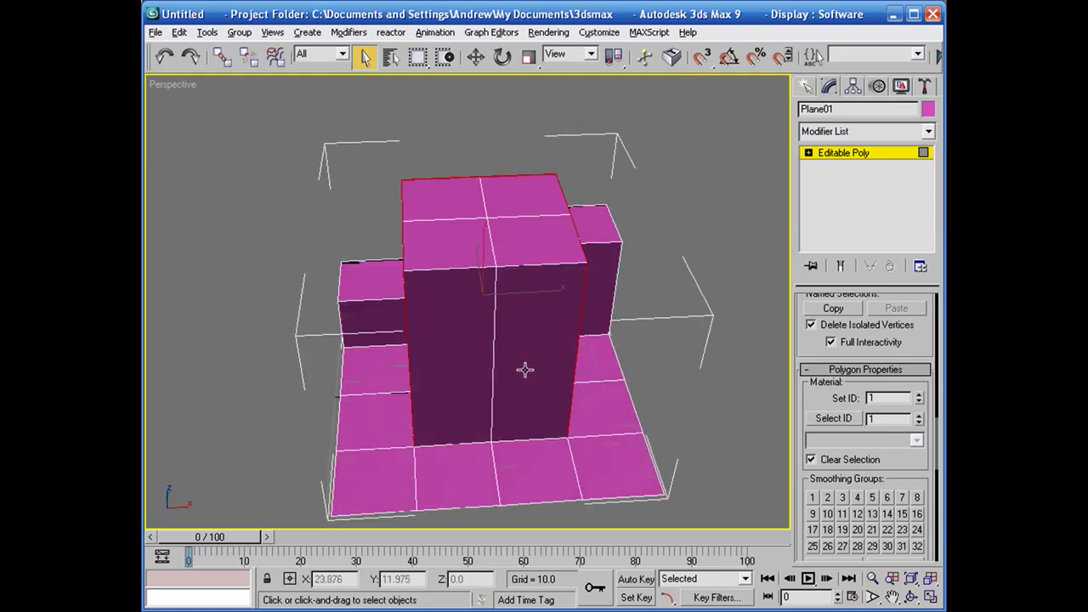
{"action": "middle_click_drag", "start_coordinate": [639, 369], "coordinate": [745, 344], "text": "alt"}
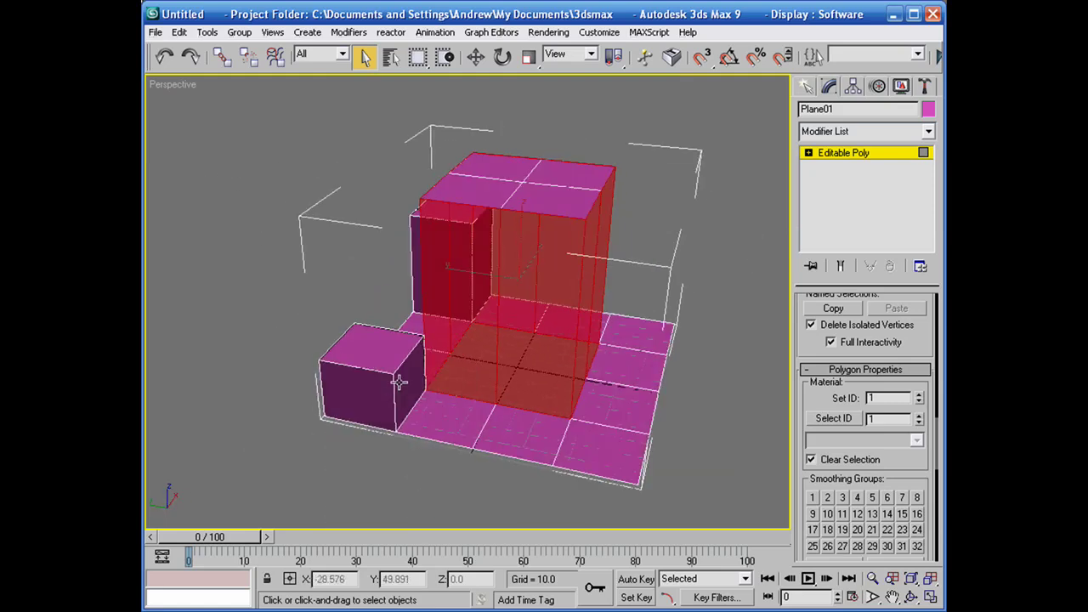
{"action": "middle_click_drag", "start_coordinate": [372, 408], "coordinate": [631, 384], "text": "alt"}
Step: Add the small boxes' side faces and assign all selected walls material ID 2
{"action": "left_click", "coordinate": [567, 348], "text": "ctrl"}
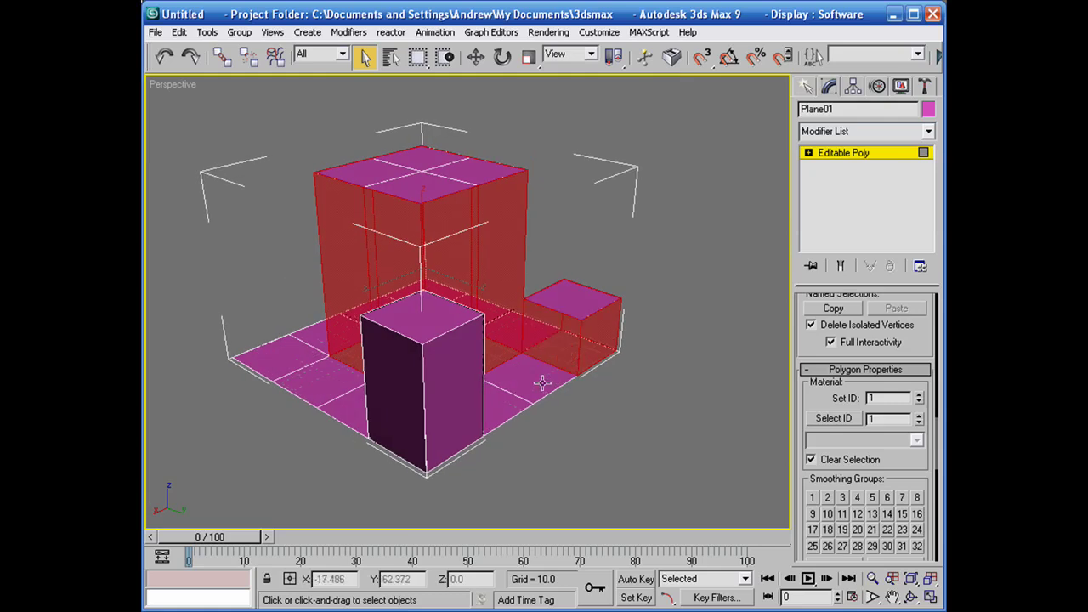
{"action": "middle_click_drag", "start_coordinate": [532, 377], "coordinate": [393, 384], "text": "alt"}
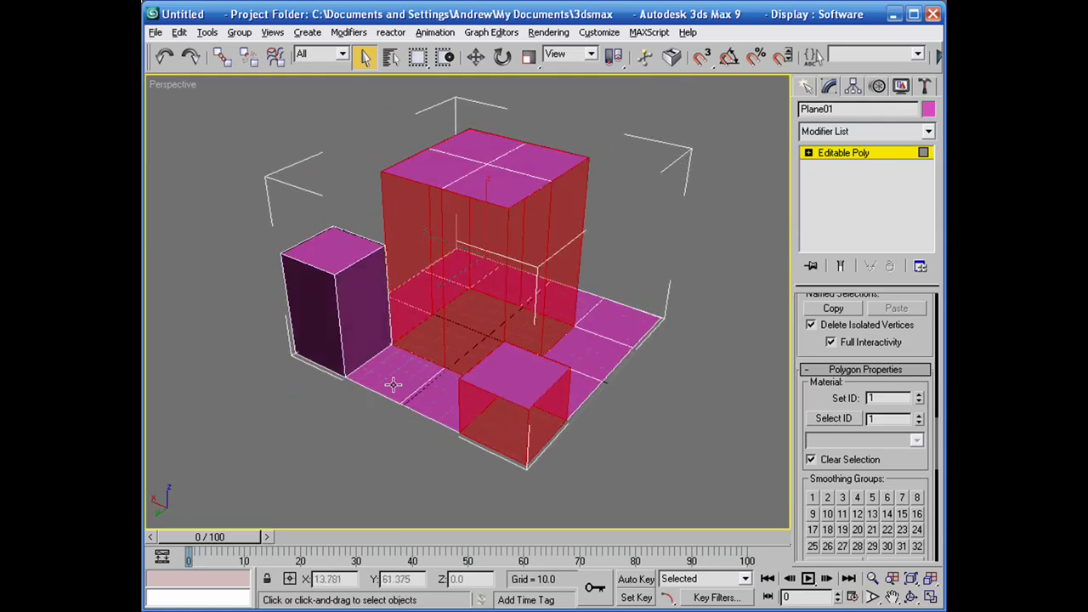
{"action": "left_click", "coordinate": [330, 349], "text": "ctrl"}
{"action": "left_click", "coordinate": [343, 357], "text": "ctrl"}
{"action": "middle_click_drag", "start_coordinate": [333, 351], "coordinate": [573, 348], "text": "alt"}
{"action": "left_click", "coordinate": [585, 429], "text": "ctrl"}
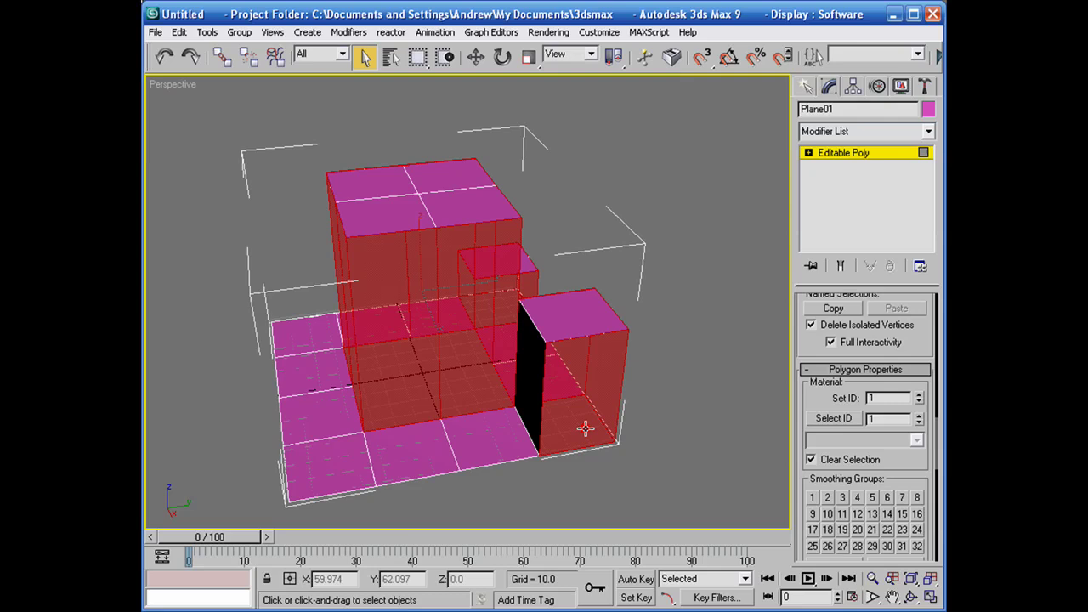
{"action": "left_click", "coordinate": [562, 427], "text": "ctrl"}
{"action": "mouse_move", "coordinate": [656, 395]}
{"action": "middle_mouse_down", "text": "alt"}
{"action": "mouse_move", "coordinate": [464, 386]}
{"action": "mouse_move", "coordinate": [343, 360]}
{"action": "mouse_move", "coordinate": [209, 350]}
{"action": "mouse_move", "coordinate": [639, 402]}
{"action": "middle_mouse_up", "text": "alt"}
{"action": "double_click", "coordinate": [884, 399]}
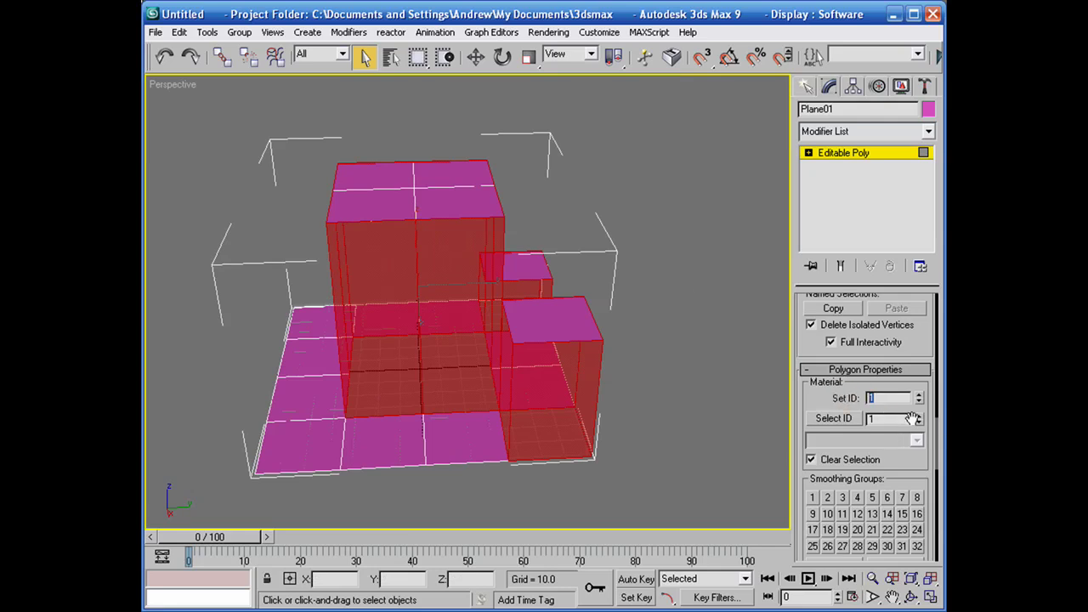
{"action": "key", "text": "Return"}
Step: Check the wall selection, then toggle Polygon sub-object mode off and back on
{"action": "middle_click_drag", "start_coordinate": [359, 320], "coordinate": [425, 369], "text": "alt"}
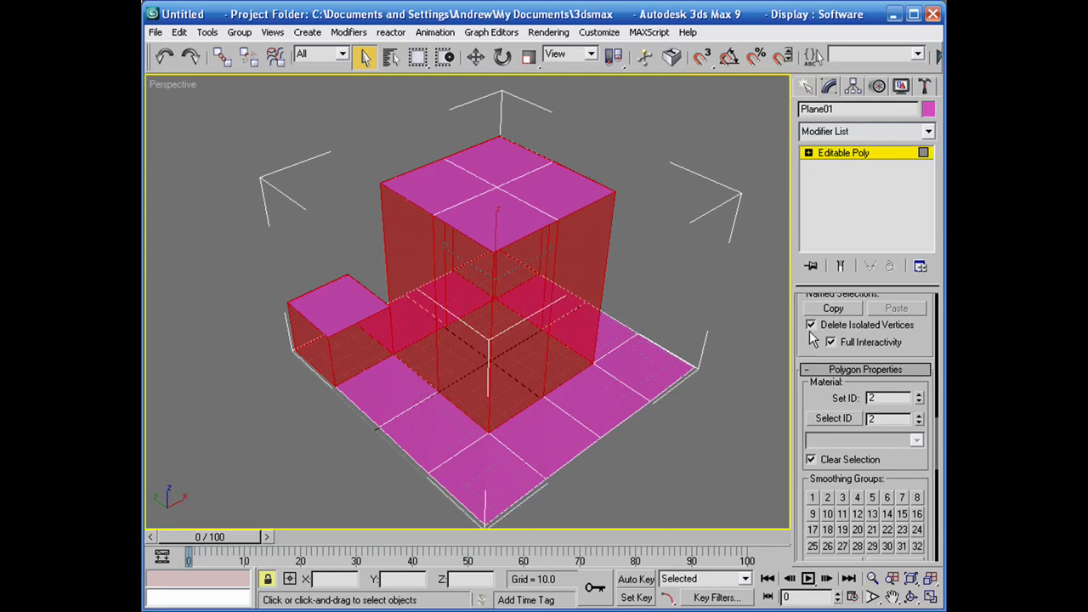
{"action": "scroll", "coordinate": [806, 342], "scroll_direction": "up", "scroll_amount": 3}
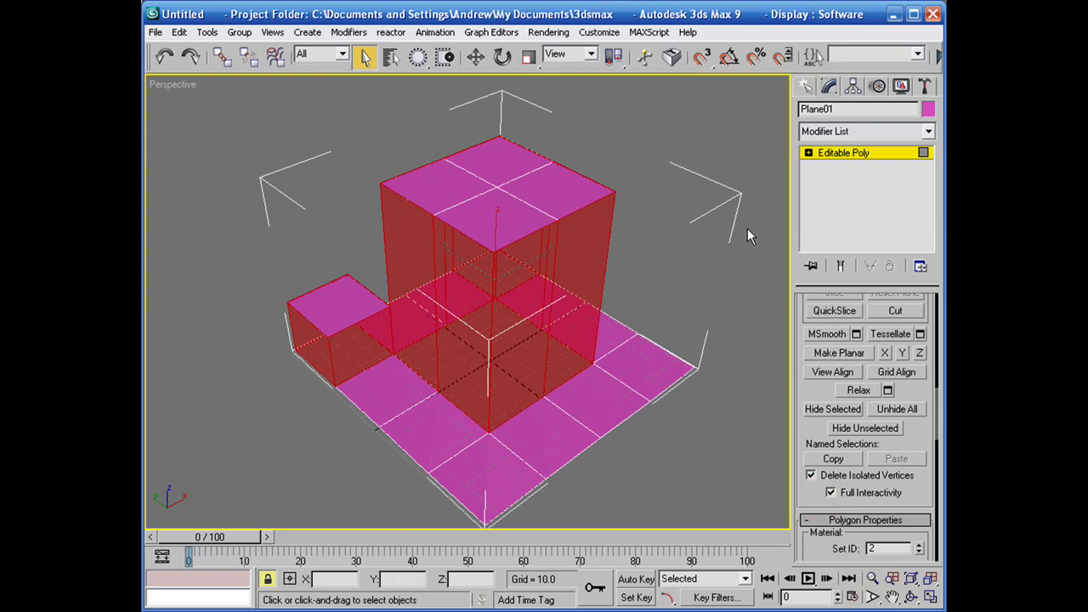
{"action": "scroll", "coordinate": [803, 376], "scroll_direction": "up", "scroll_amount": 3}
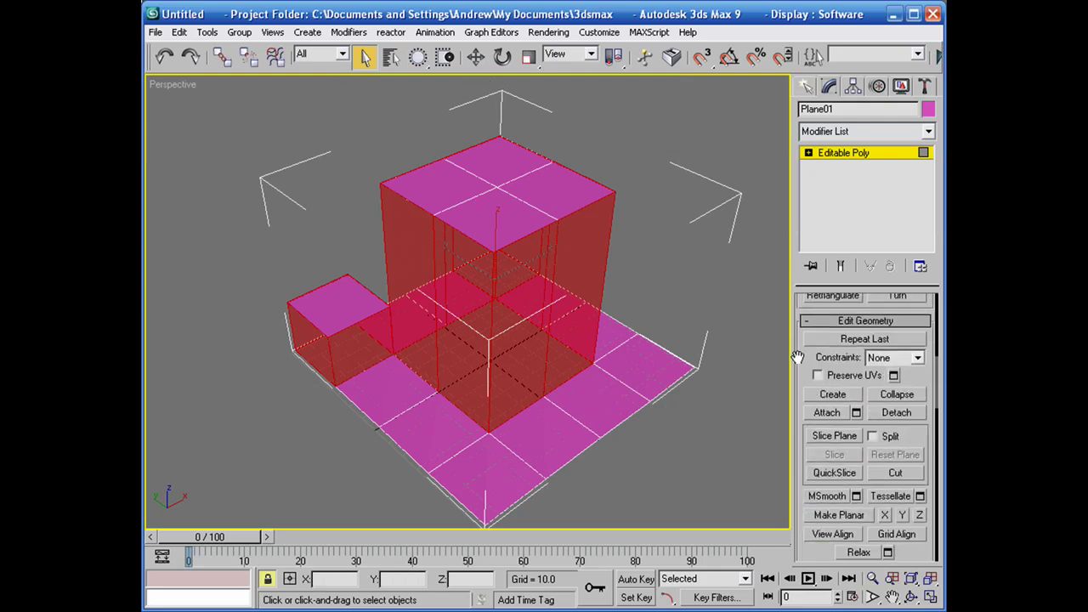
{"action": "scroll", "coordinate": [802, 376], "scroll_direction": "up", "scroll_amount": 3}
{"action": "left_click_drag", "start_coordinate": [801, 376], "coordinate": [802, 544]}
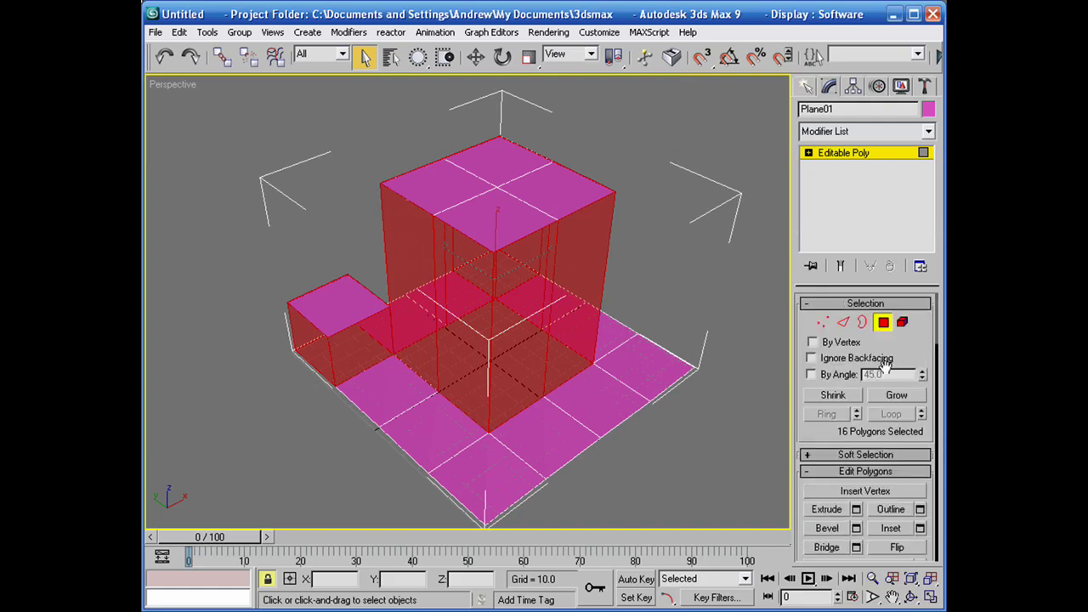
{"action": "left_click", "coordinate": [884, 323]}
{"action": "left_click", "coordinate": [883, 323]}
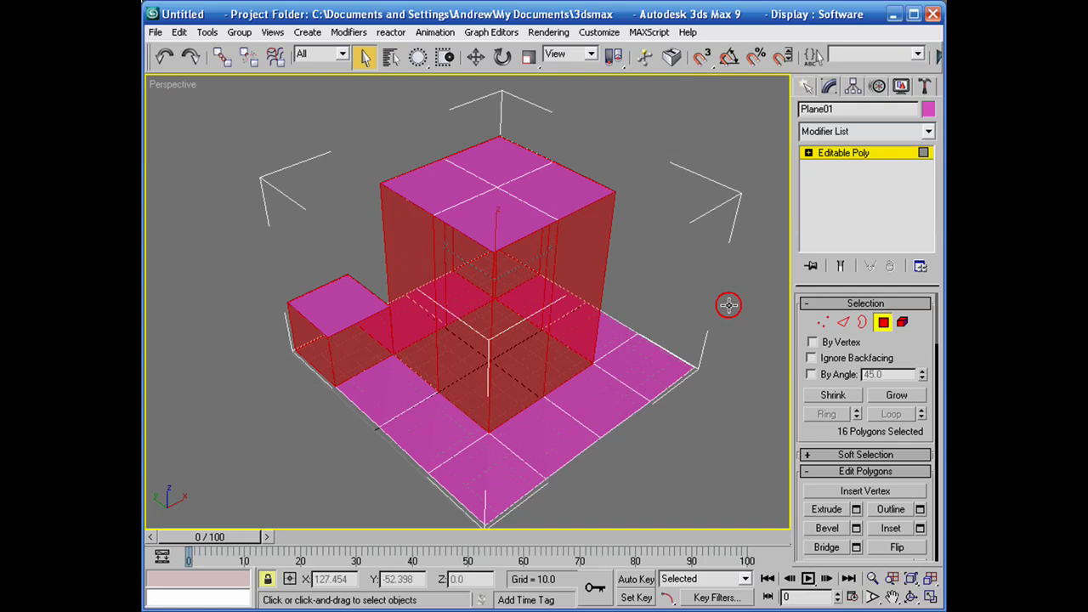
Step: Orbit around the model to inspect the ID 2 wall faces
{"action": "scroll", "coordinate": [817, 412], "scroll_direction": "down", "scroll_amount": 5}
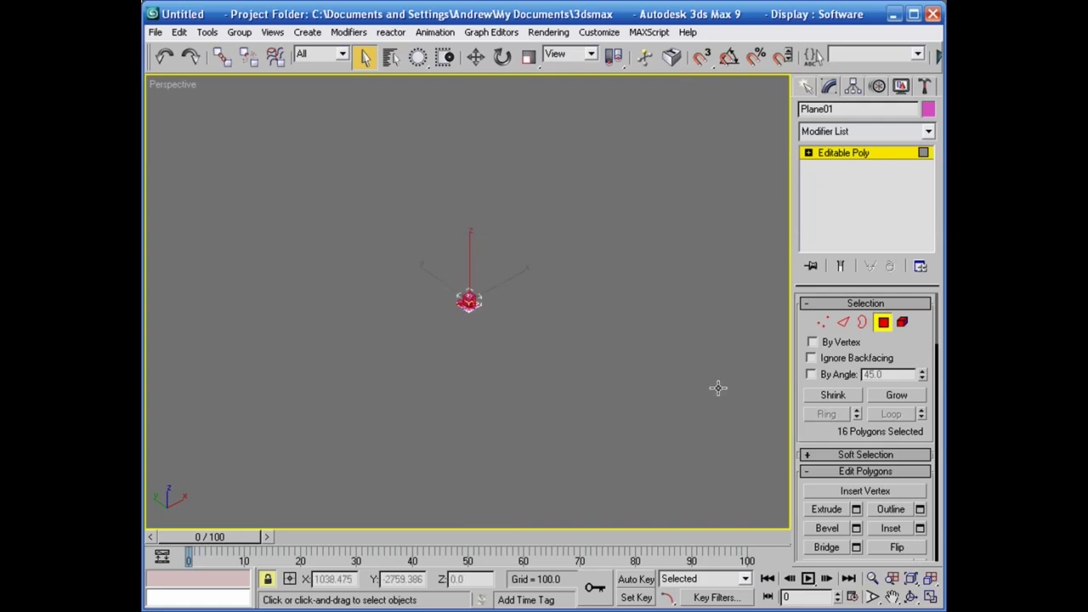
{"action": "scroll", "coordinate": [664, 370], "scroll_direction": "up", "scroll_amount": 6}
{"action": "scroll", "coordinate": [612, 357], "scroll_direction": "down", "scroll_amount": 3}
{"action": "middle_click_drag", "start_coordinate": [612, 357], "coordinate": [729, 379], "text": "alt"}
{"action": "scroll", "coordinate": [544, 361], "scroll_direction": "up", "scroll_amount": 5}
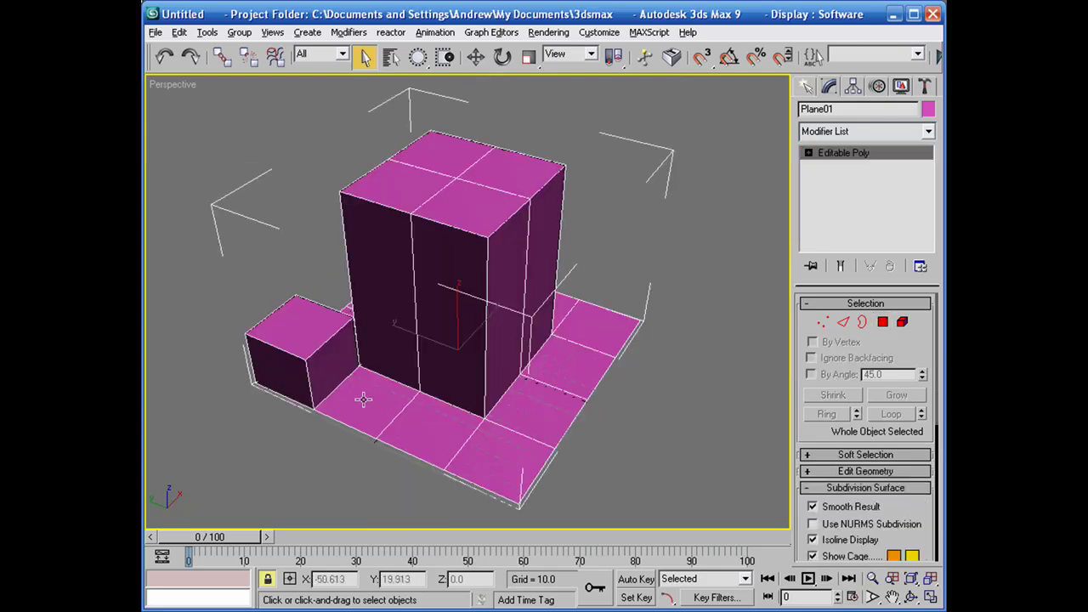
{"action": "middle_click_drag", "start_coordinate": [363, 400], "coordinate": [778, 397], "text": "alt"}
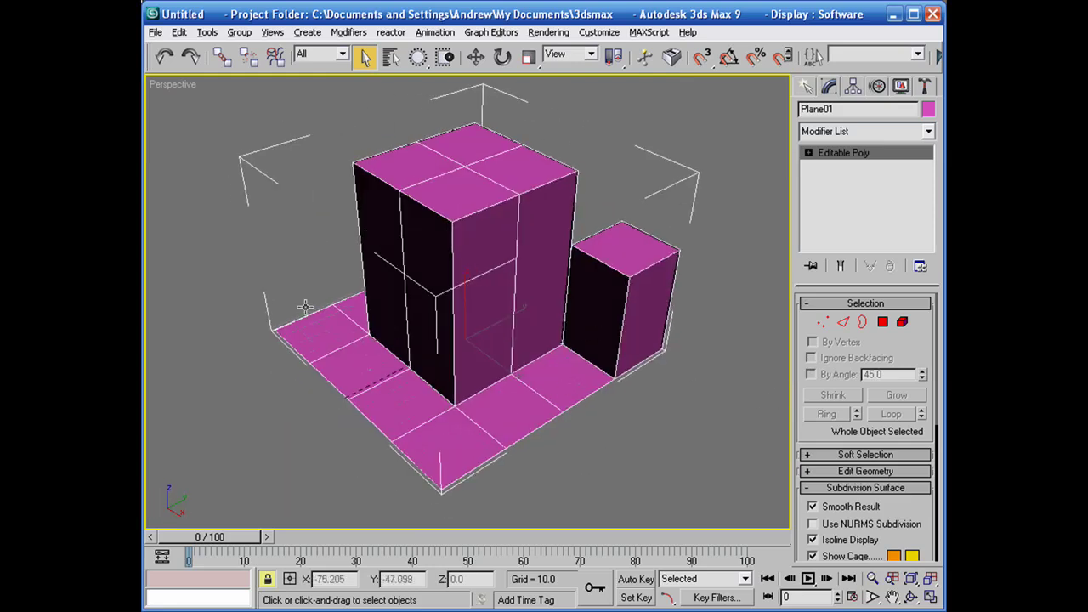
{"action": "middle_click_drag", "start_coordinate": [307, 306], "coordinate": [566, 353], "text": "alt"}
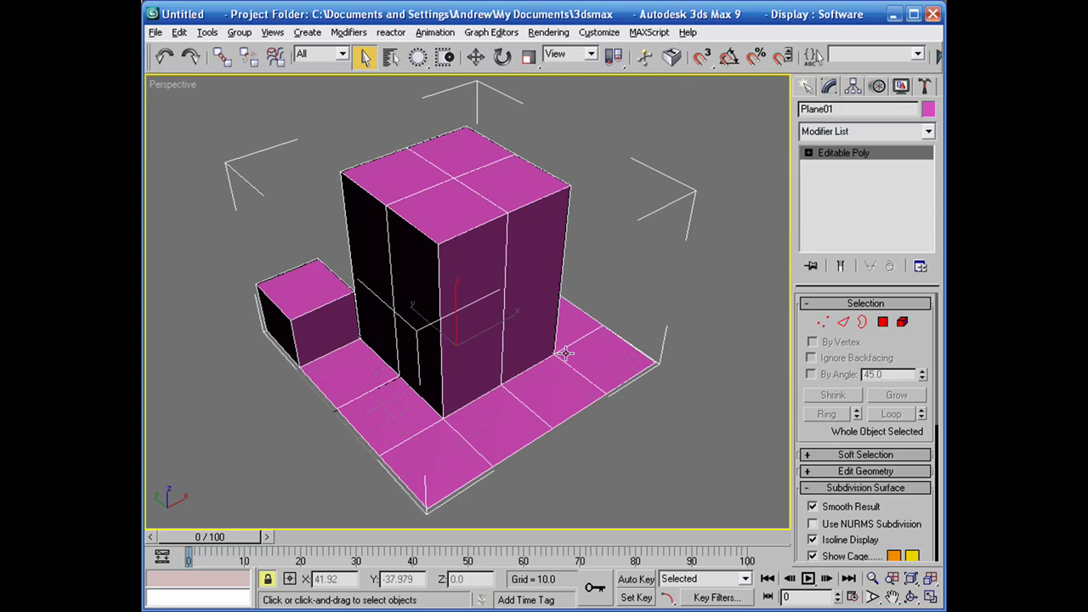
{"action": "scroll", "coordinate": [899, 391], "scroll_direction": "down", "scroll_amount": 5}
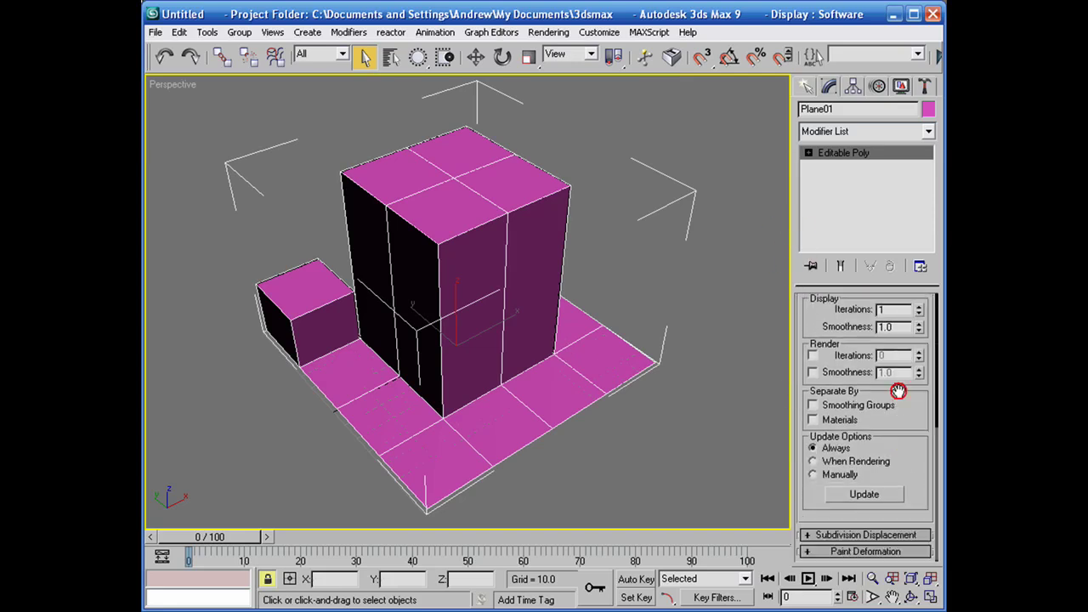
{"action": "scroll", "coordinate": [899, 391], "scroll_direction": "up", "scroll_amount": 6}
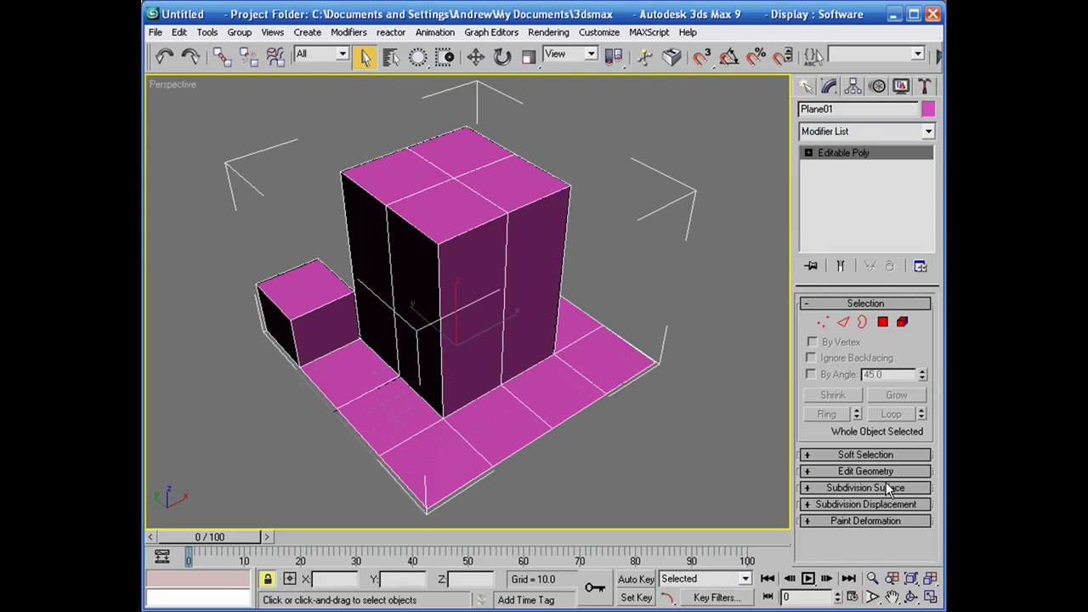
Step: Expand the Edit Geometry, Subdivision Surface, Subdivision Displacement and Paint Deformation rollouts
{"action": "left_click", "coordinate": [884, 473]}
{"action": "scroll", "coordinate": [872, 404], "scroll_direction": "down", "scroll_amount": 3}
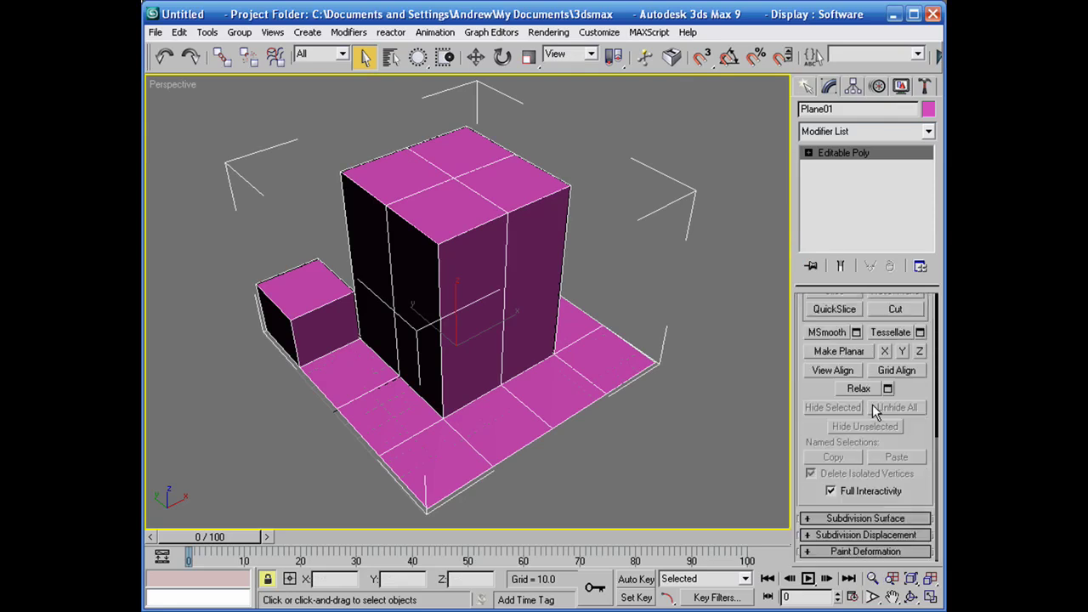
{"action": "left_click", "coordinate": [884, 518]}
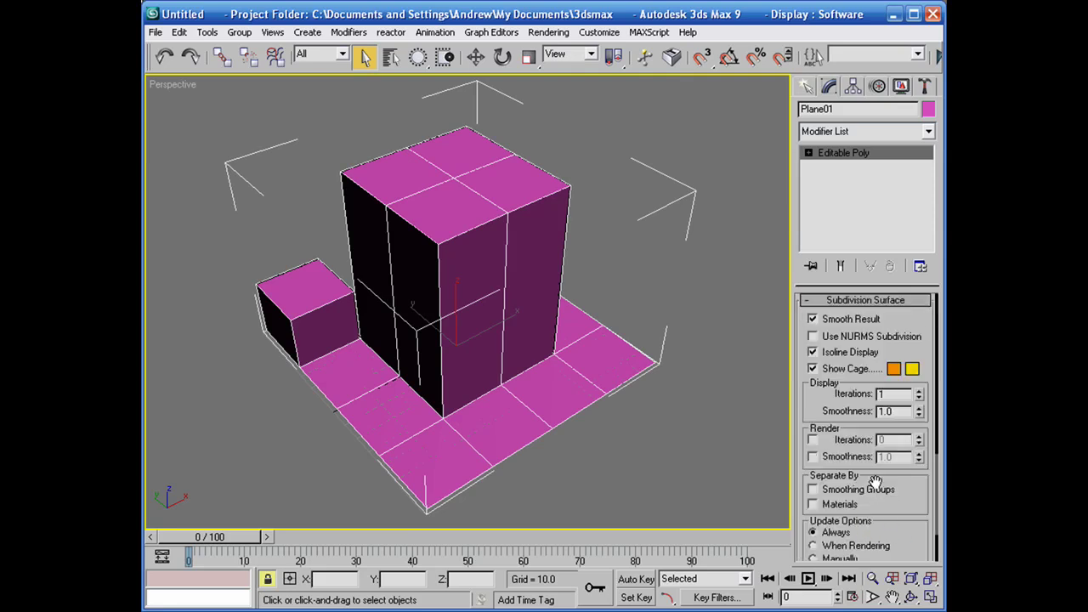
{"action": "scroll", "coordinate": [876, 481], "scroll_direction": "down", "scroll_amount": 3}
{"action": "left_click", "coordinate": [877, 534]}
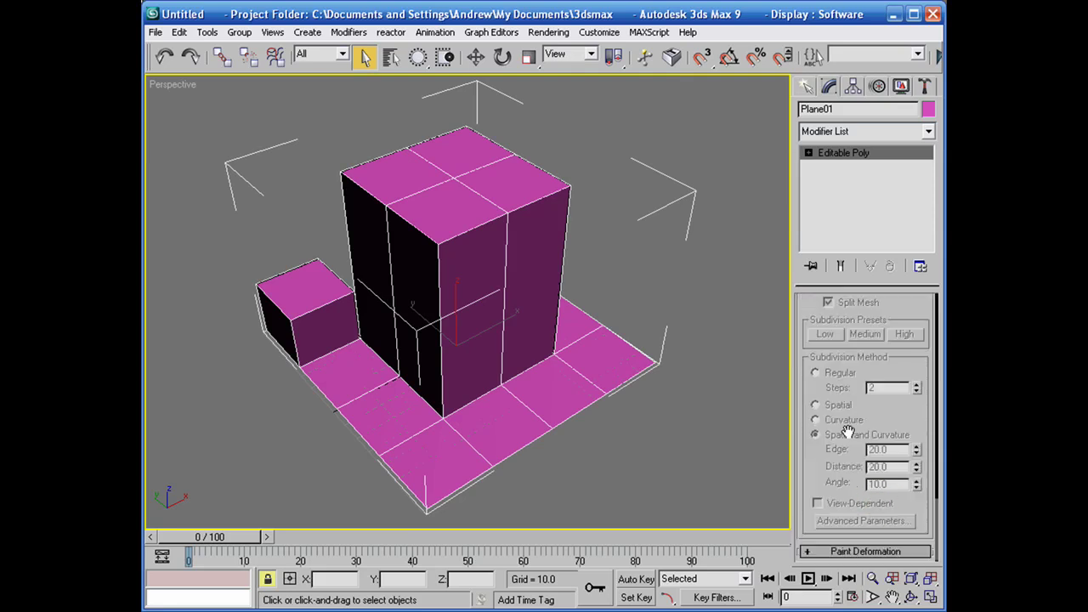
{"action": "left_click", "coordinate": [878, 550]}
{"action": "scroll", "coordinate": [860, 444], "scroll_direction": "up", "scroll_amount": 10}
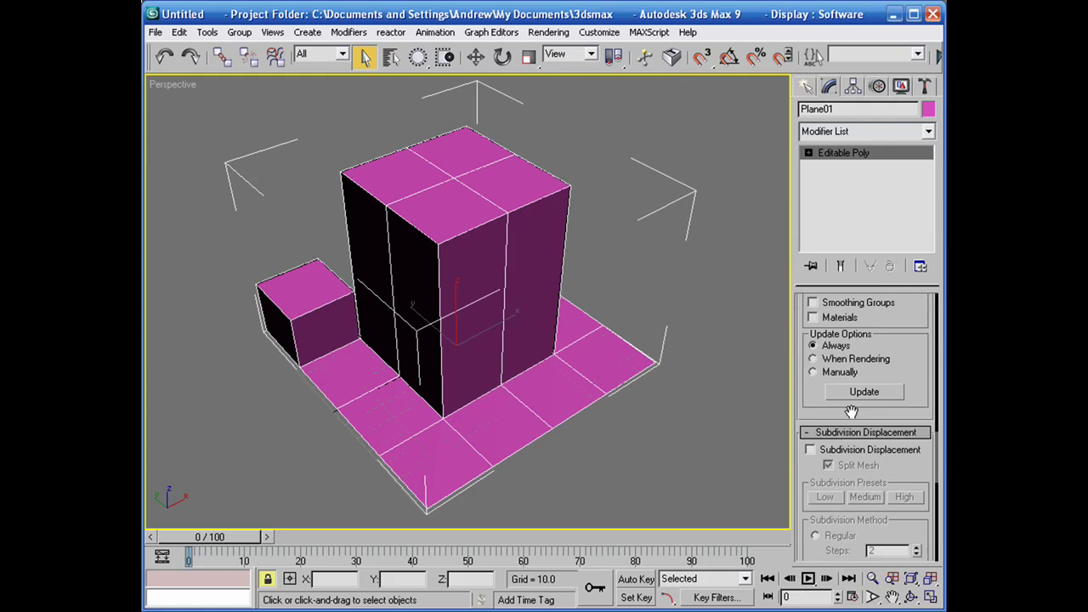
{"action": "scroll", "coordinate": [851, 389], "scroll_direction": "up", "scroll_amount": 5}
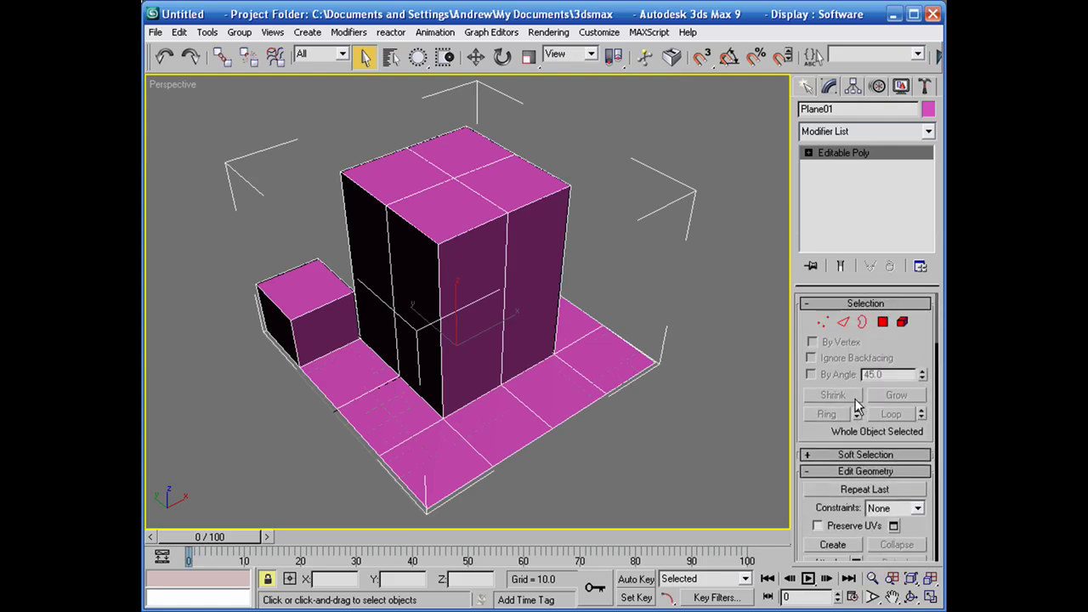
Step: Re-enter Polygon mode and collapse the Edit Geometry, Polygon Properties and Subdivision Surface rollouts
{"action": "left_click", "coordinate": [883, 321]}
{"action": "scroll", "coordinate": [860, 412], "scroll_direction": "up", "scroll_amount": 3}
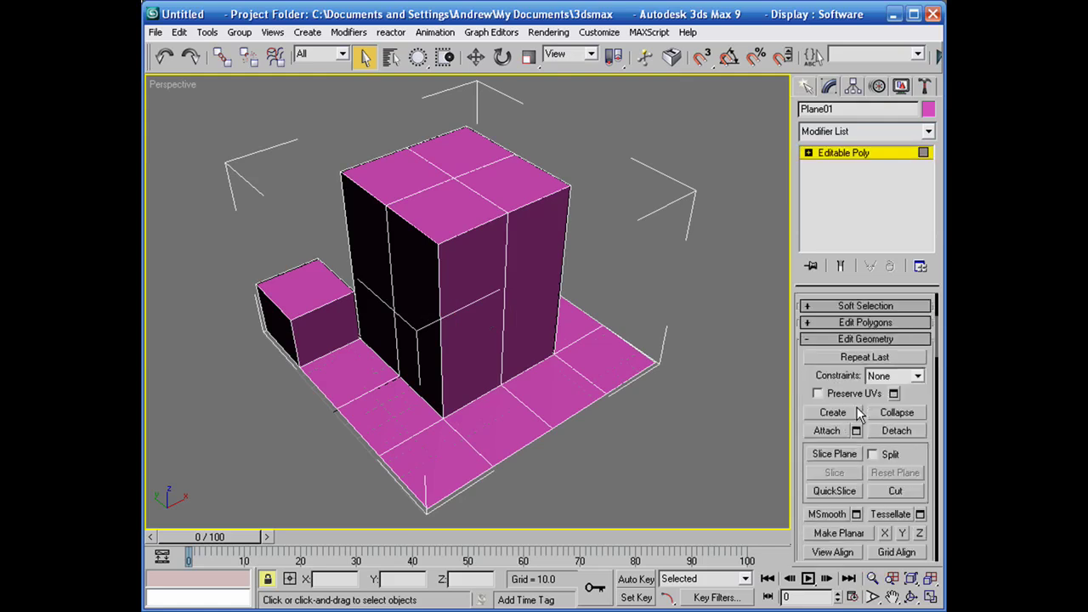
{"action": "left_click", "coordinate": [864, 439]}
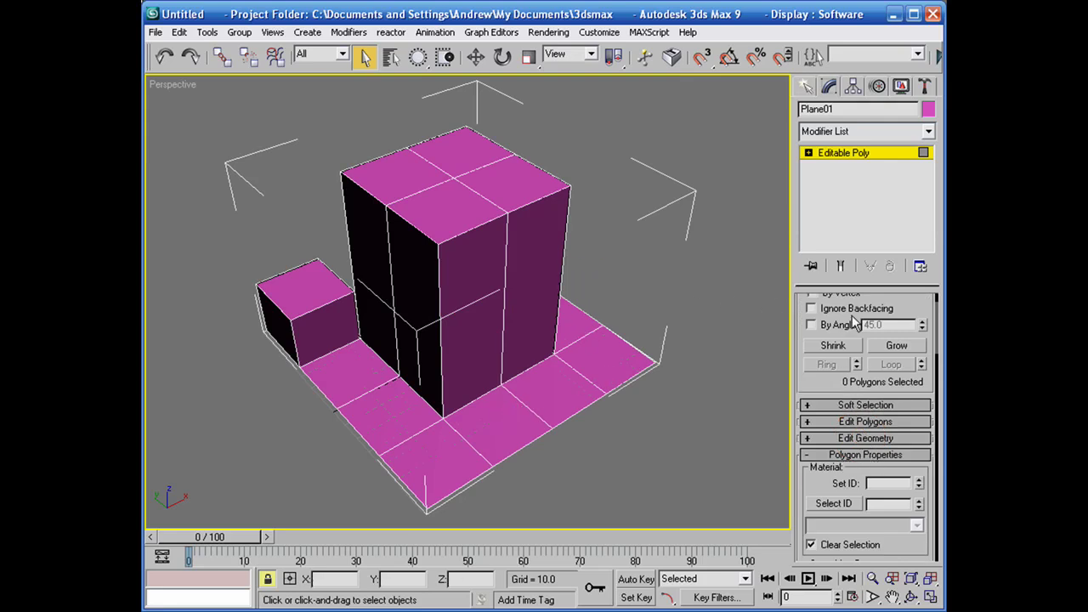
{"action": "scroll", "coordinate": [887, 304], "scroll_direction": "up", "scroll_amount": 1}
{"action": "scroll", "coordinate": [911, 499], "scroll_direction": "down", "scroll_amount": 5}
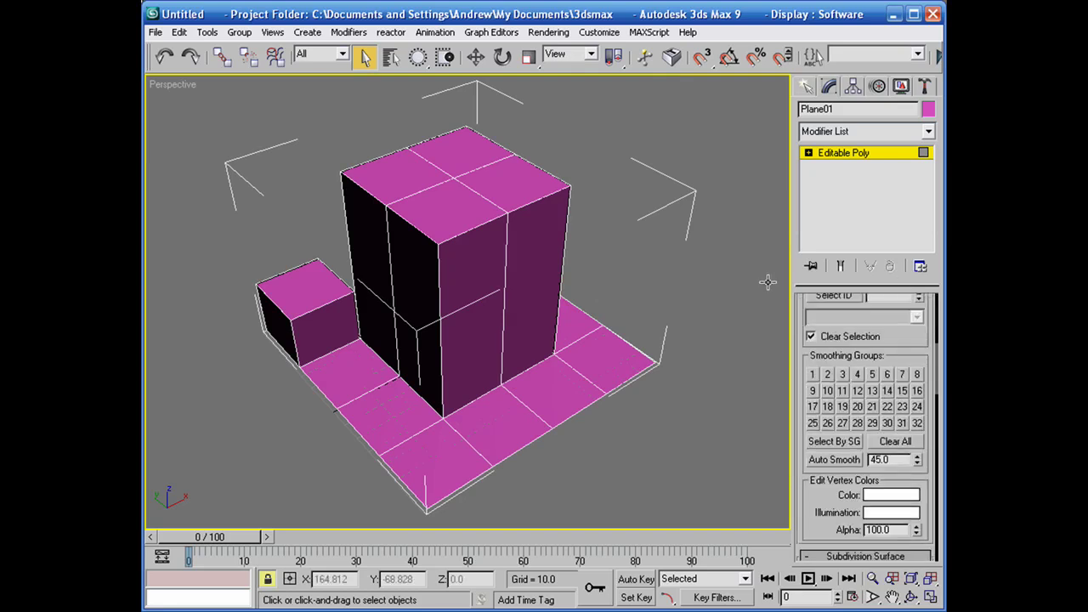
{"action": "left_click_drag", "start_coordinate": [838, 314], "coordinate": [839, 395]}
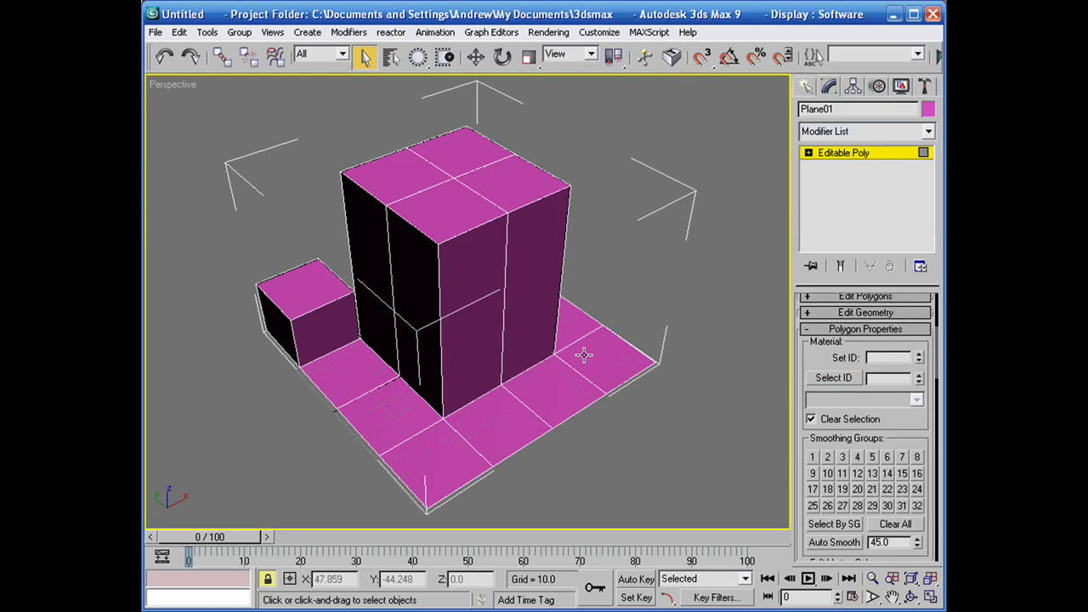
{"action": "middle_click_drag", "start_coordinate": [435, 351], "coordinate": [724, 335], "text": "alt"}
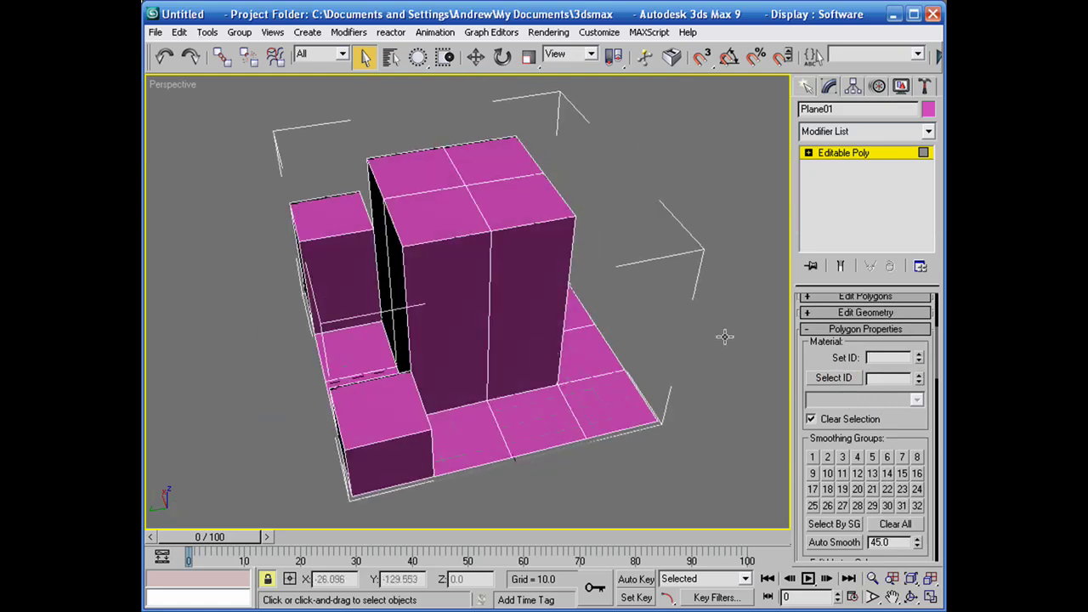
{"action": "left_click", "coordinate": [853, 331]}
{"action": "left_click", "coordinate": [851, 345]}
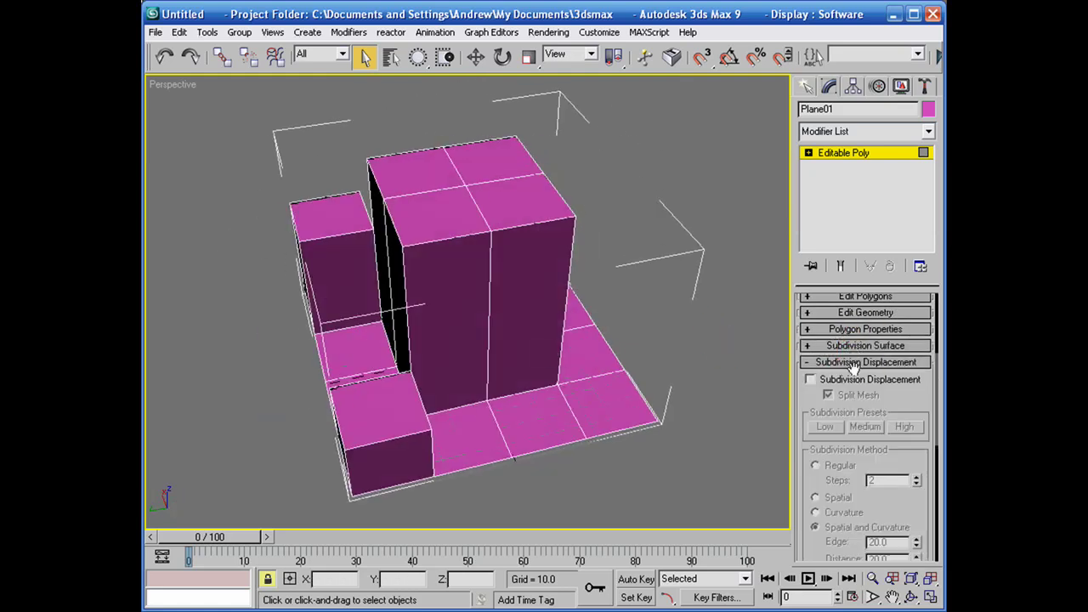
{"action": "scroll", "coordinate": [851, 364], "scroll_direction": "up", "scroll_amount": 3}
Step: Exit Polygon mode to object level and open the Material Editor with M
{"action": "left_click", "coordinate": [883, 322]}
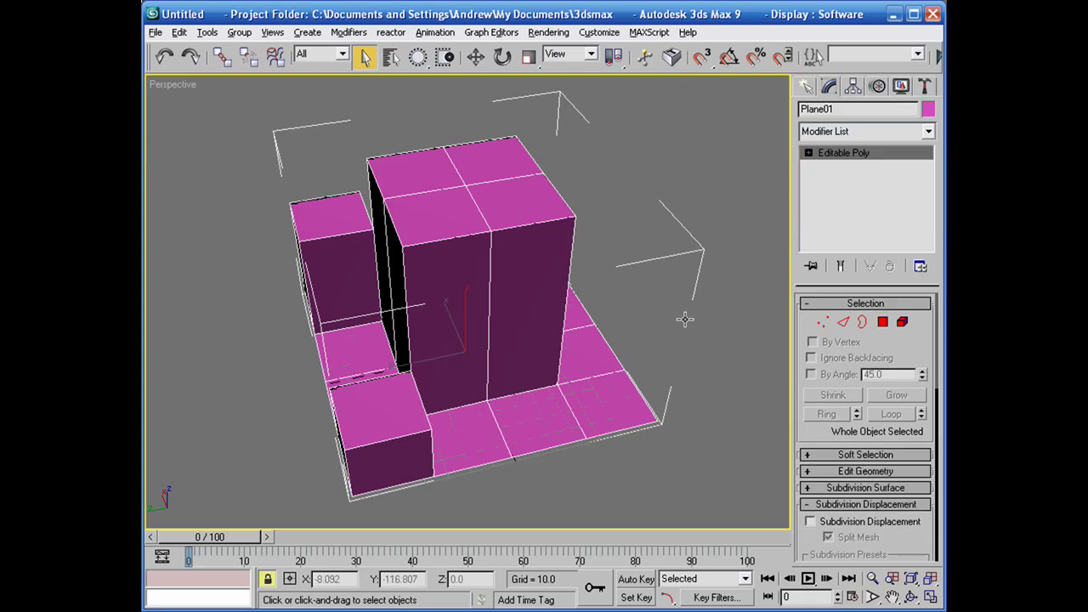
{"action": "middle_click_drag", "start_coordinate": [685, 320], "coordinate": [598, 313], "text": "alt"}
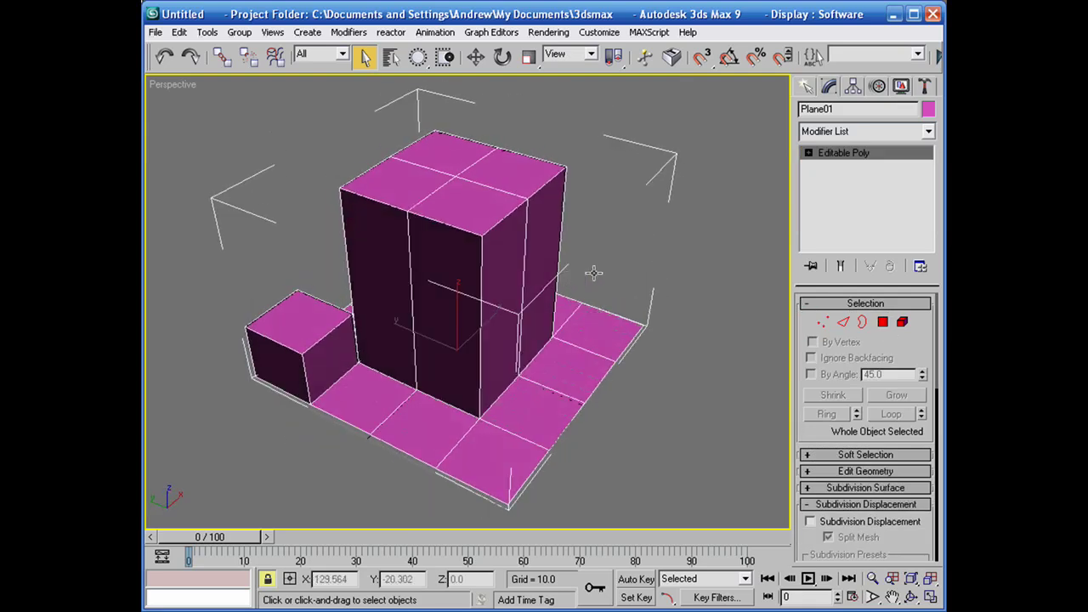
{"action": "left_click_drag", "start_coordinate": [787, 56], "coordinate": [500, 56]}
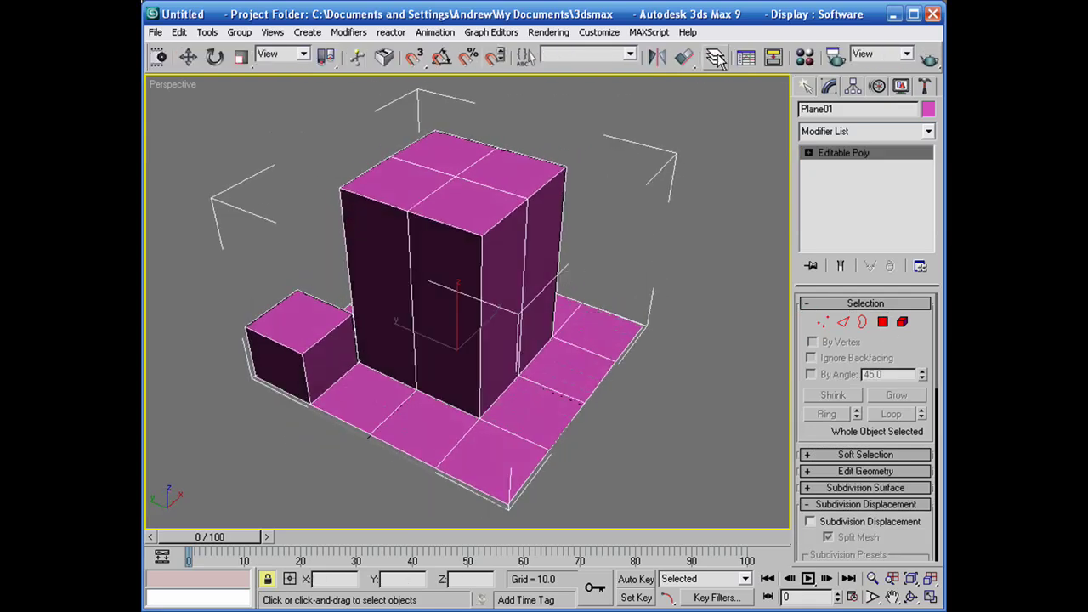
{"action": "left_click_drag", "start_coordinate": [397, 58], "coordinate": [854, 60]}
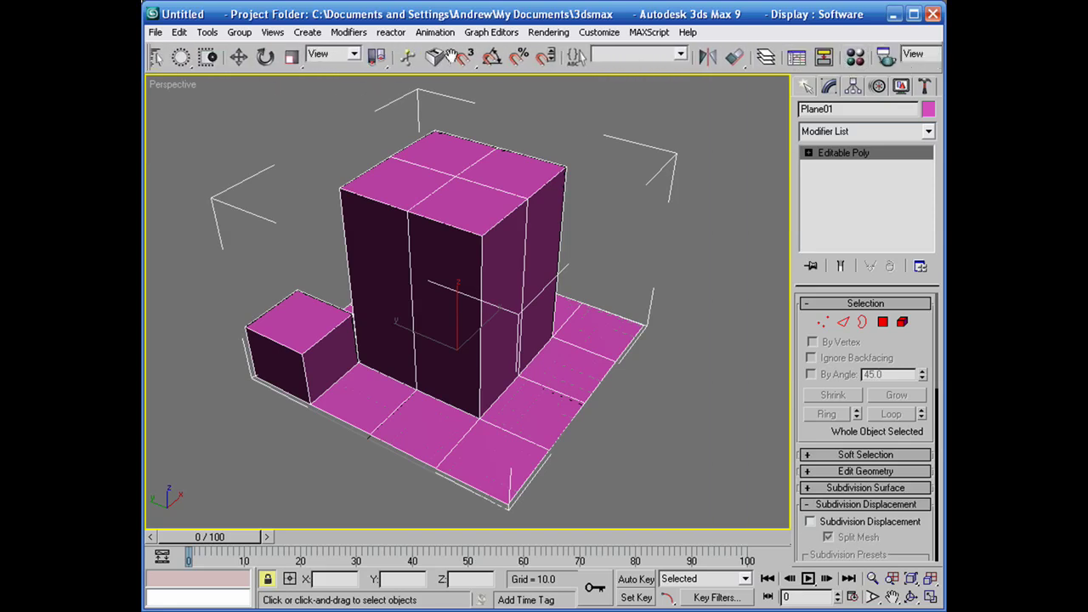
{"action": "left_click_drag", "start_coordinate": [459, 56], "coordinate": [520, 56]}
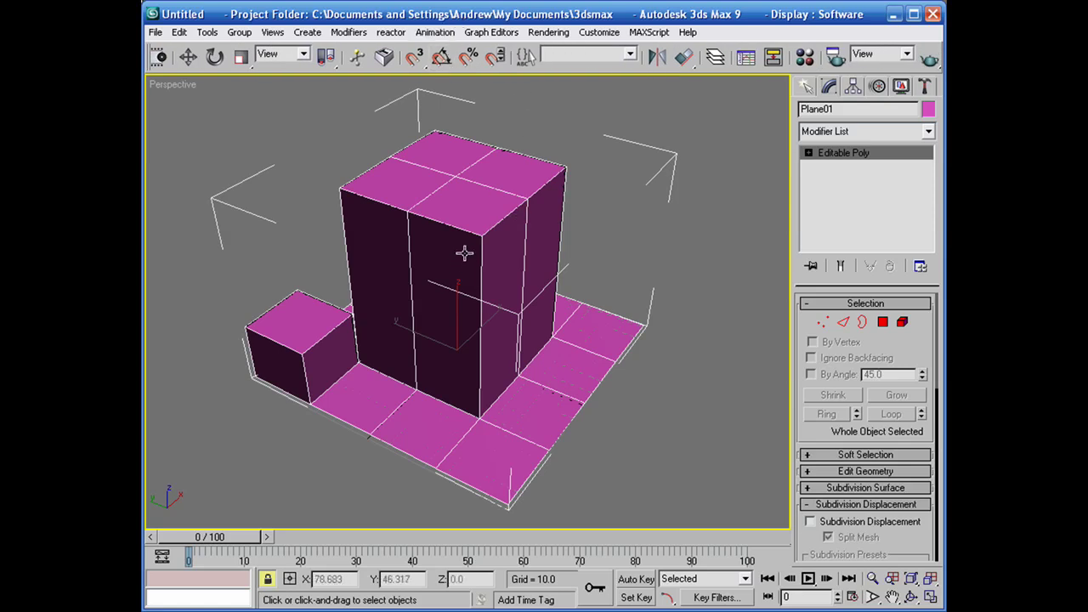
{"action": "key", "text": "m"}
{"action": "left_click_drag", "start_coordinate": [704, 7], "coordinate": [511, 72]}
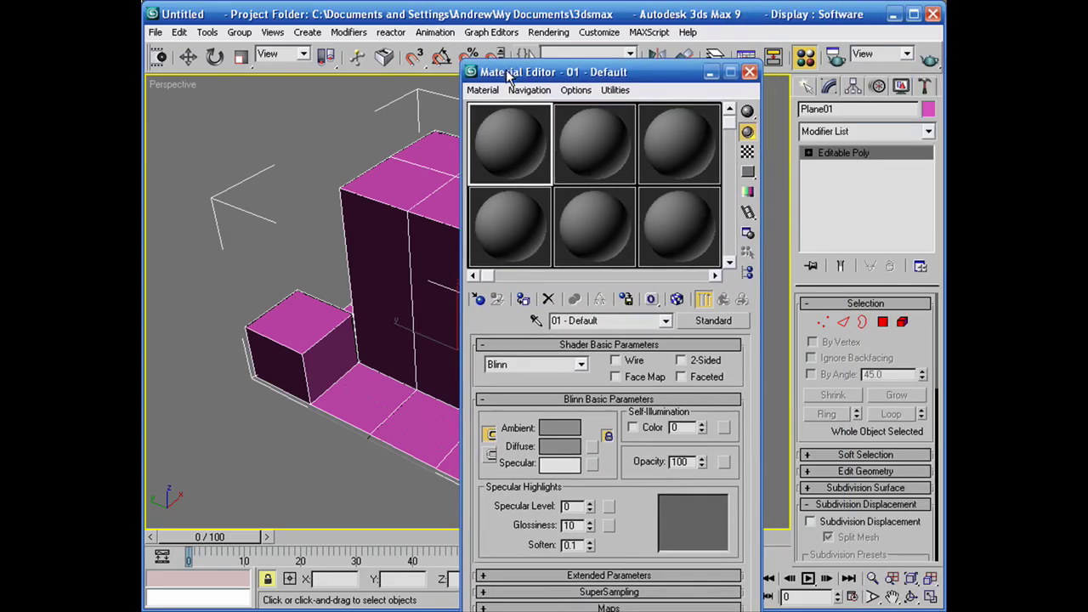
Step: Convert 01 - Default to a 2-slot Multi/Sub-Object, discarding the old material, and open Material #26
{"action": "left_click", "coordinate": [691, 321]}
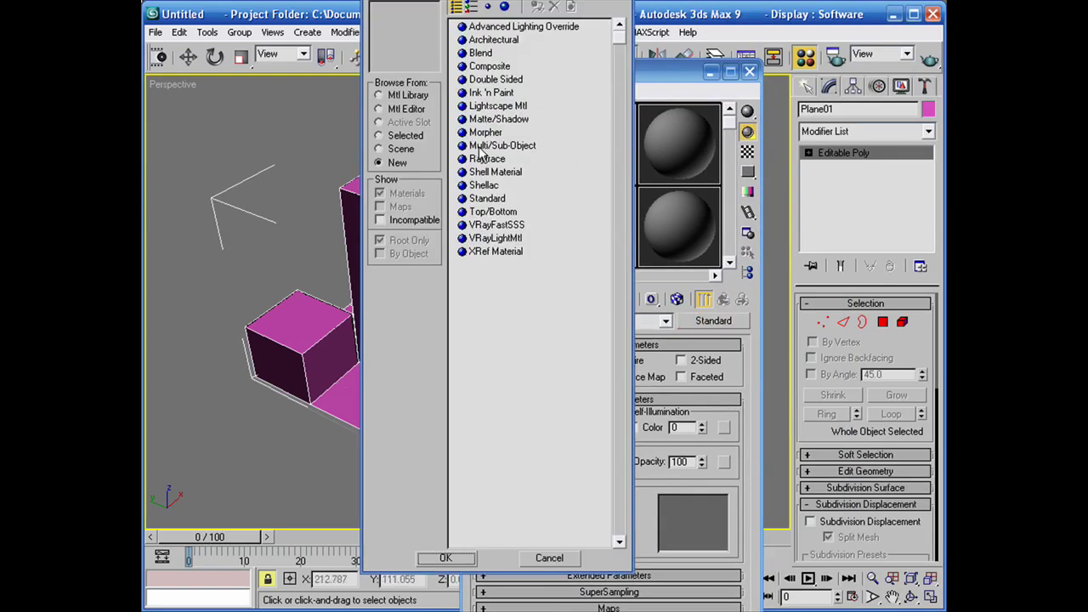
{"action": "left_click", "coordinate": [515, 146]}
{"action": "double_click", "coordinate": [516, 147]}
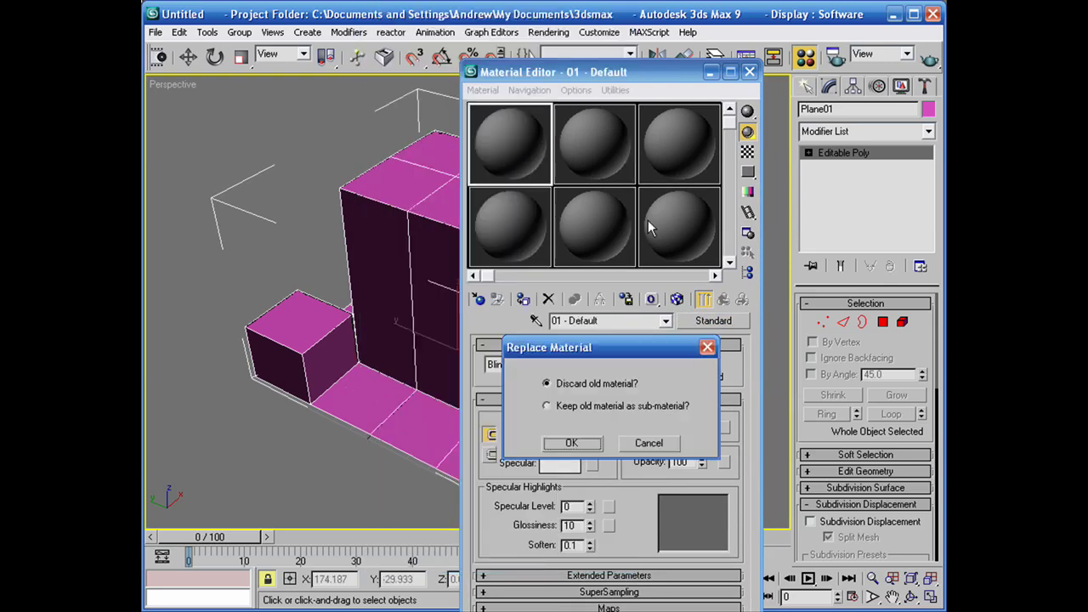
{"action": "left_click", "coordinate": [573, 443]}
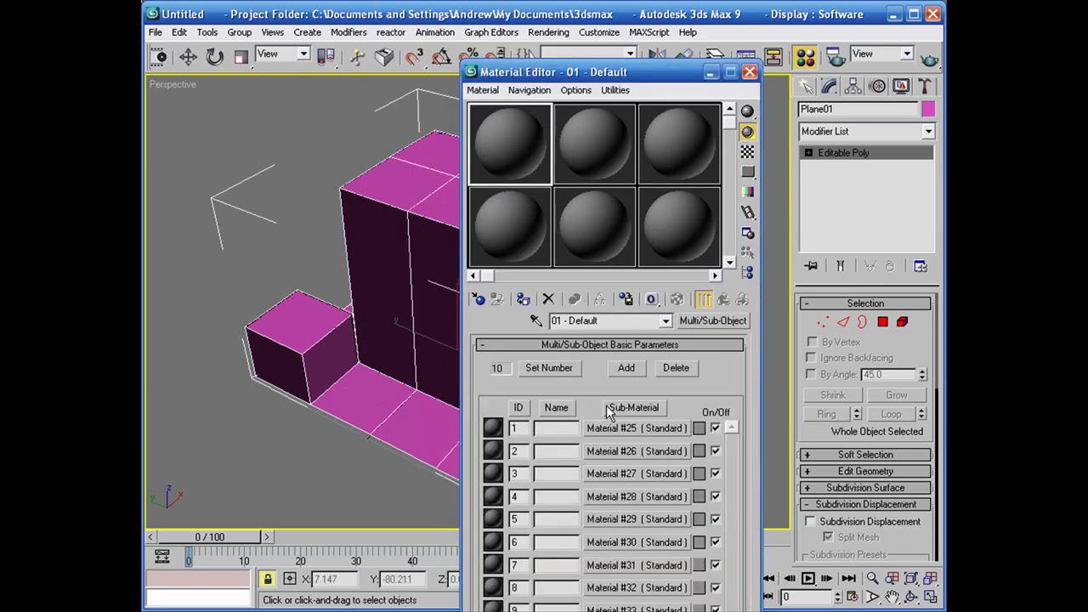
{"action": "left_click", "coordinate": [535, 368]}
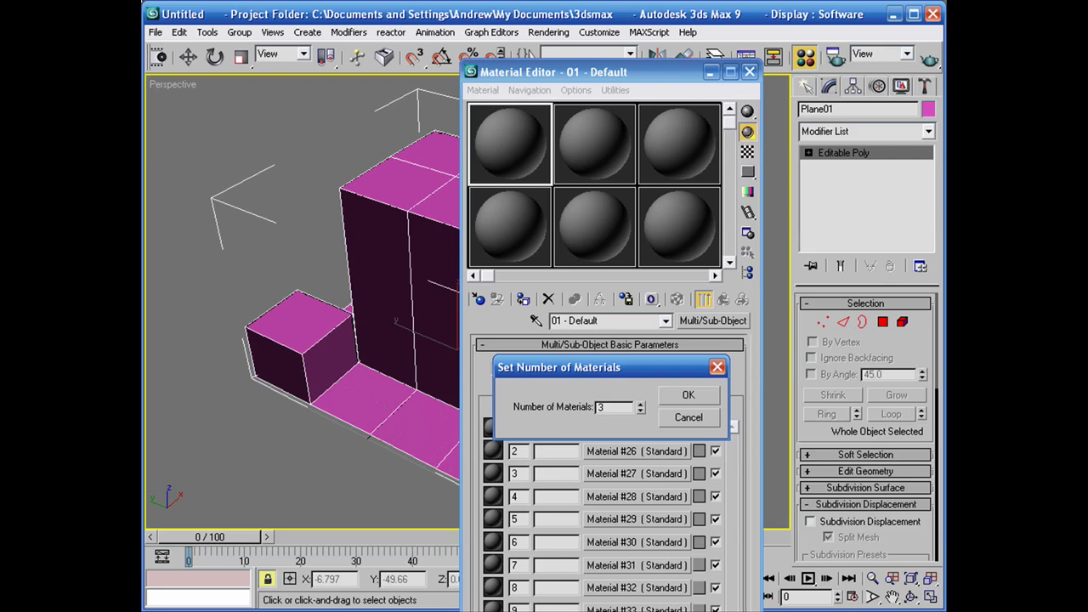
{"action": "left_click", "coordinate": [688, 396]}
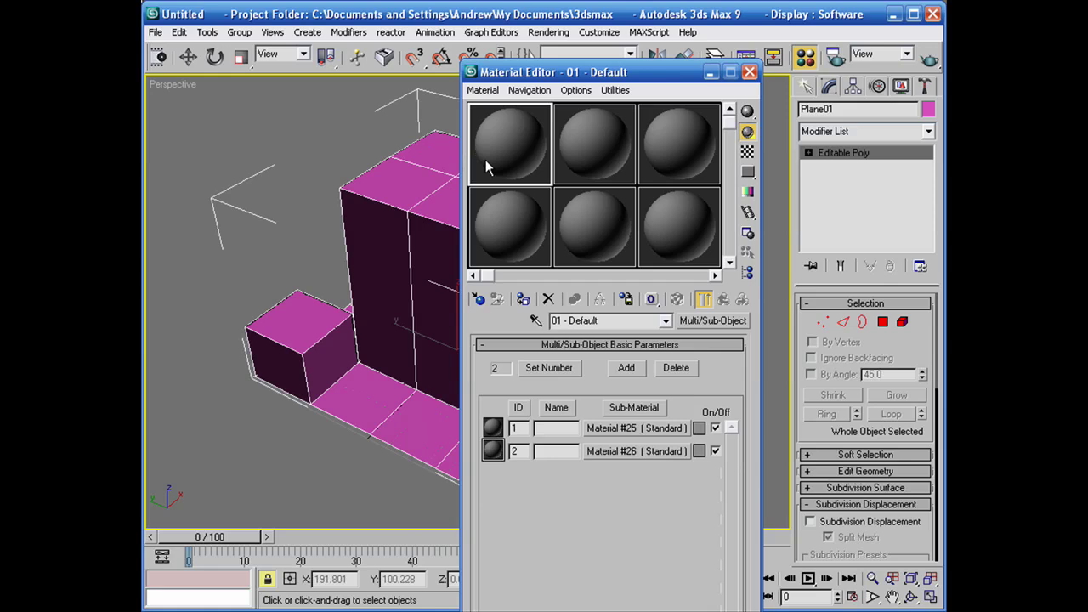
{"action": "left_click", "coordinate": [629, 453]}
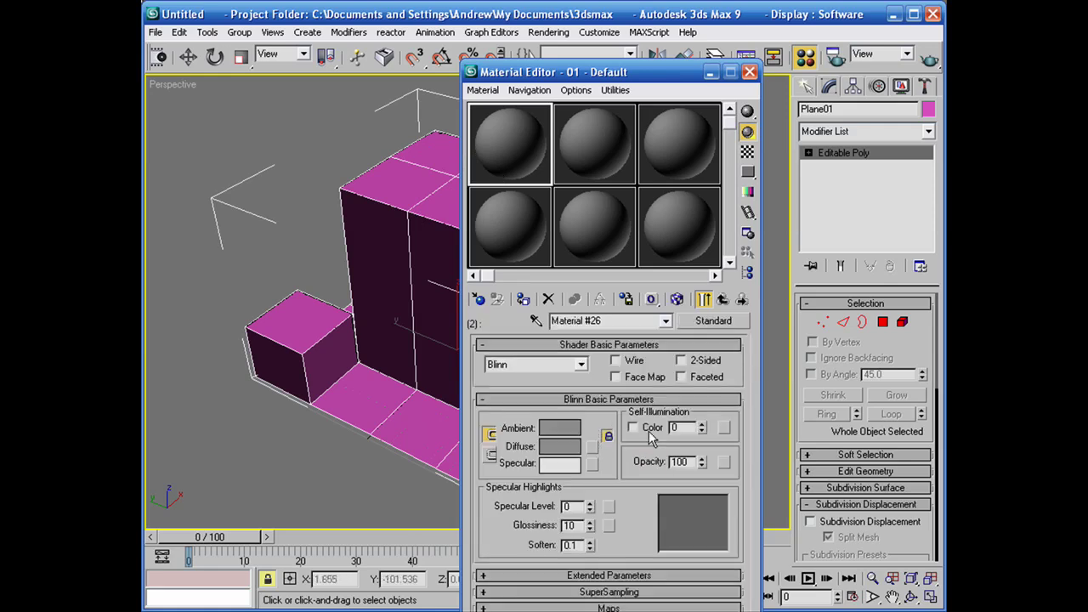
Step: Set Material #26's diffuse colour to 228 grey
{"action": "left_click", "coordinate": [560, 446]}
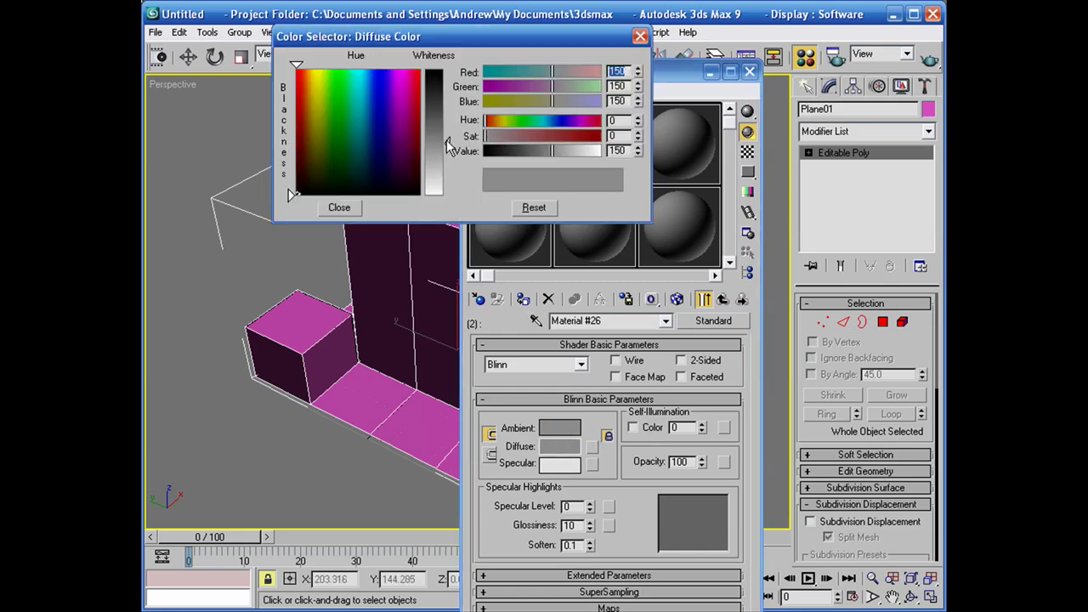
{"action": "left_click_drag", "start_coordinate": [448, 146], "coordinate": [446, 182]}
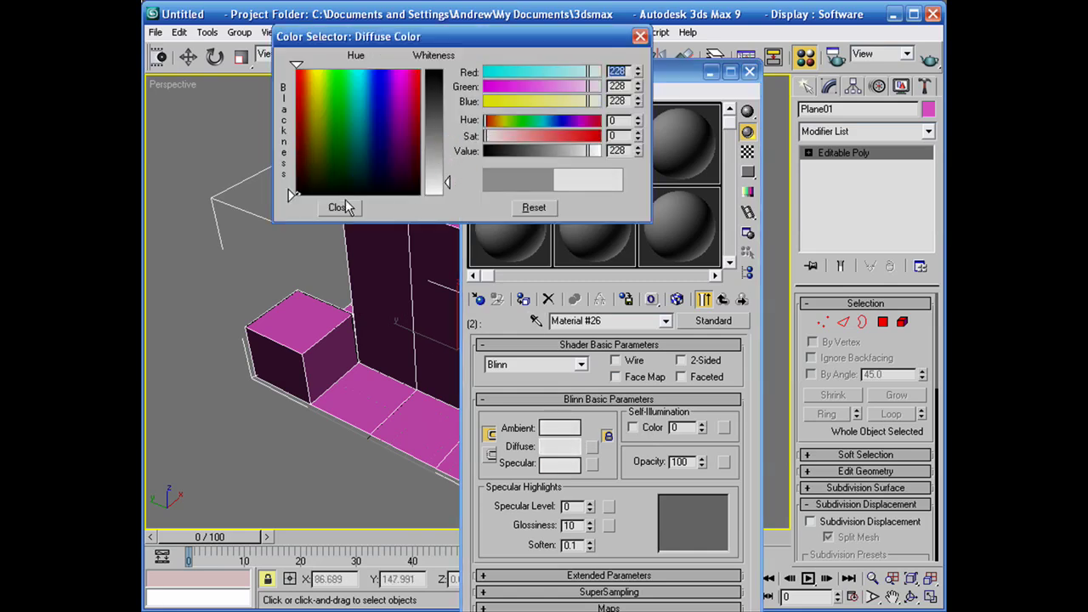
{"action": "left_click", "coordinate": [340, 208]}
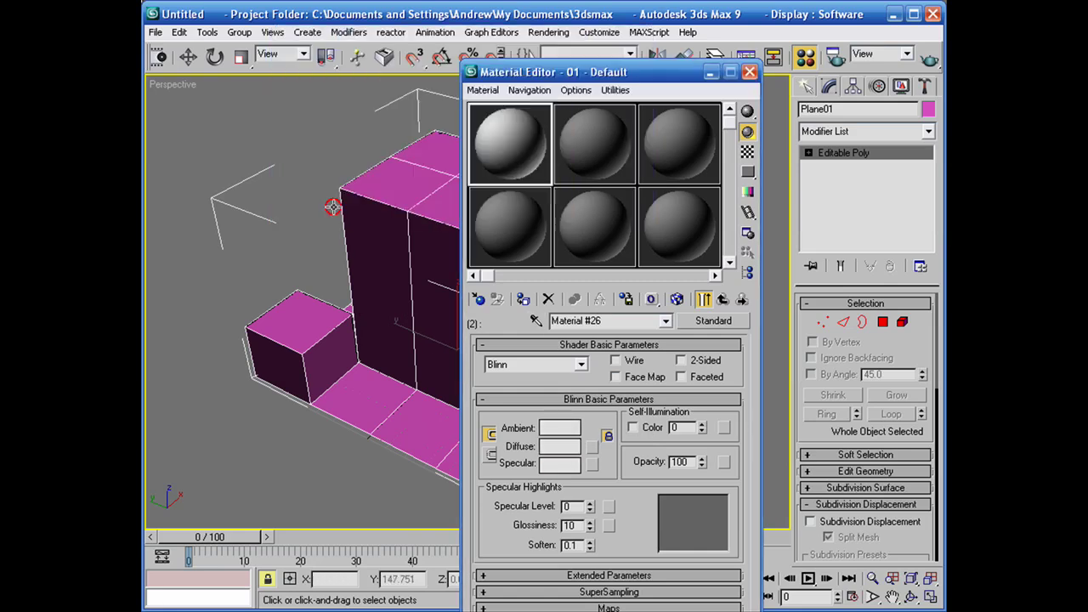
Step: Add a Checker map to the diffuse with U and V tiling of 10
{"action": "left_click", "coordinate": [594, 446]}
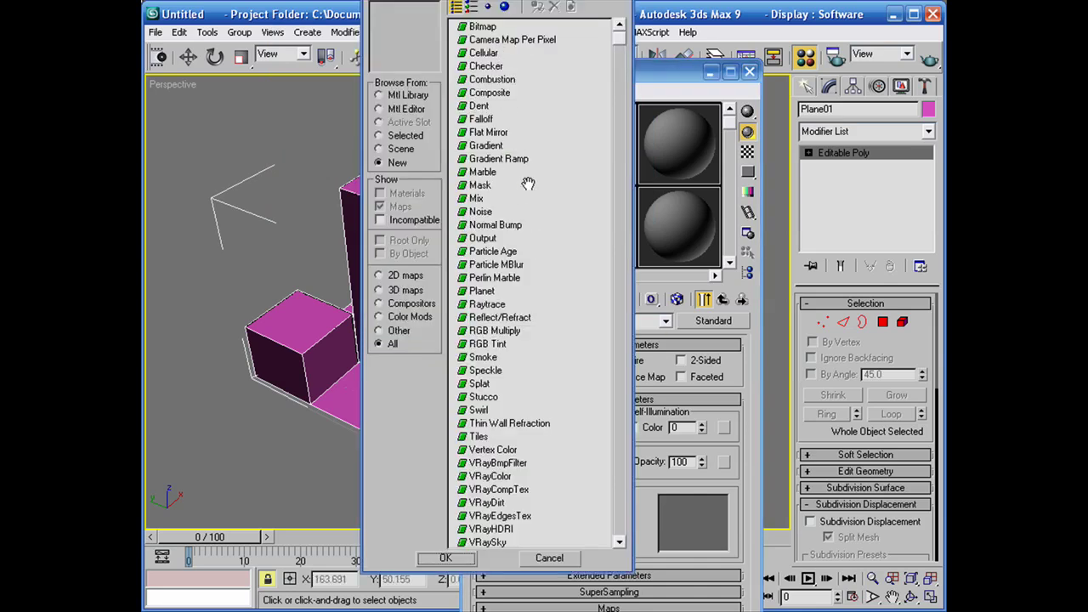
{"action": "left_click", "coordinate": [489, 68]}
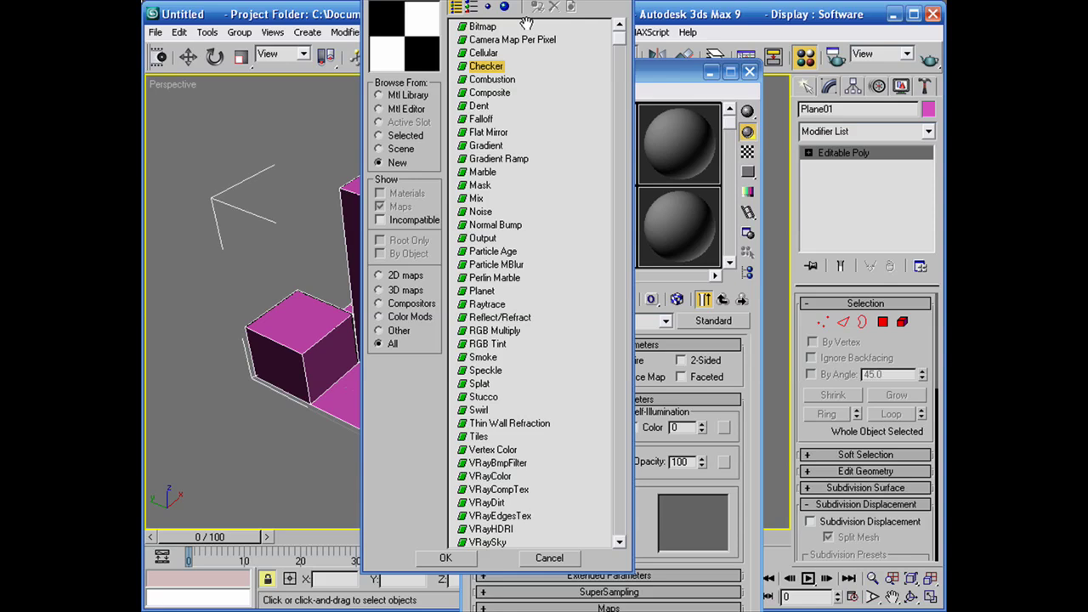
{"action": "double_click", "coordinate": [488, 68]}
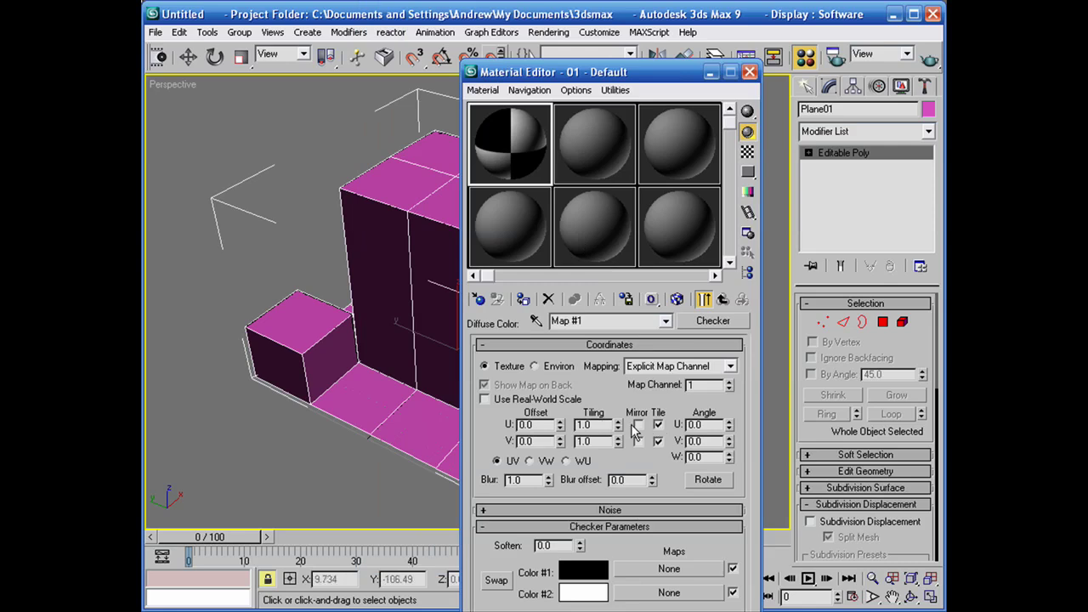
{"action": "double_click", "coordinate": [594, 426]}
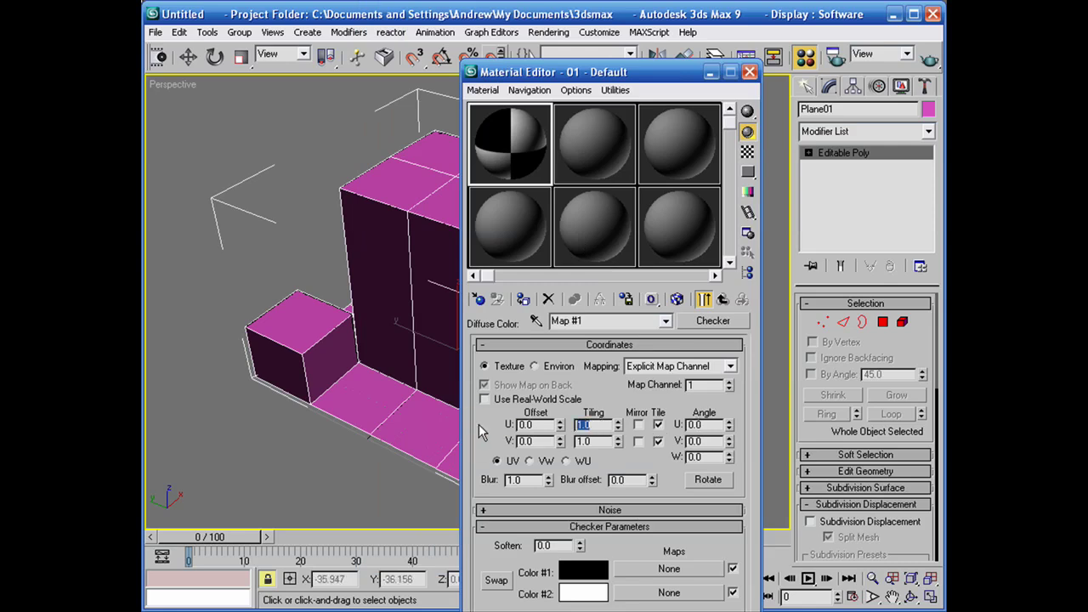
{"action": "type", "text": "10"}
{"action": "key", "text": "Tab"}
{"action": "type", "text": "10"}
{"action": "key", "text": "Return"}
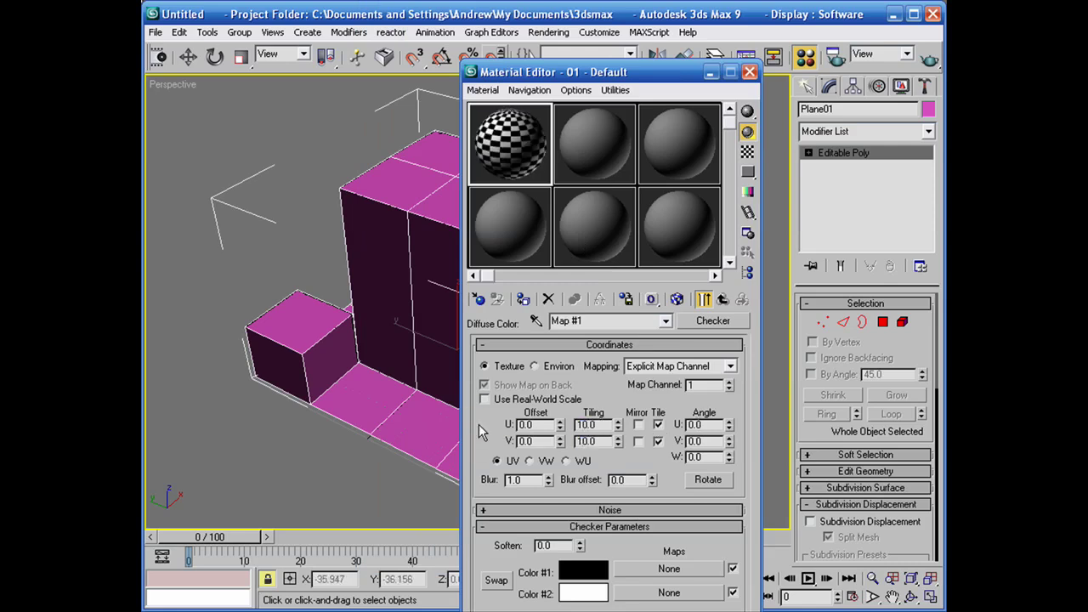
Step: Return to the Multi/Sub-Object parent, drag it onto Plane01, and minimize the Material Editor
{"action": "left_click", "coordinate": [720, 300]}
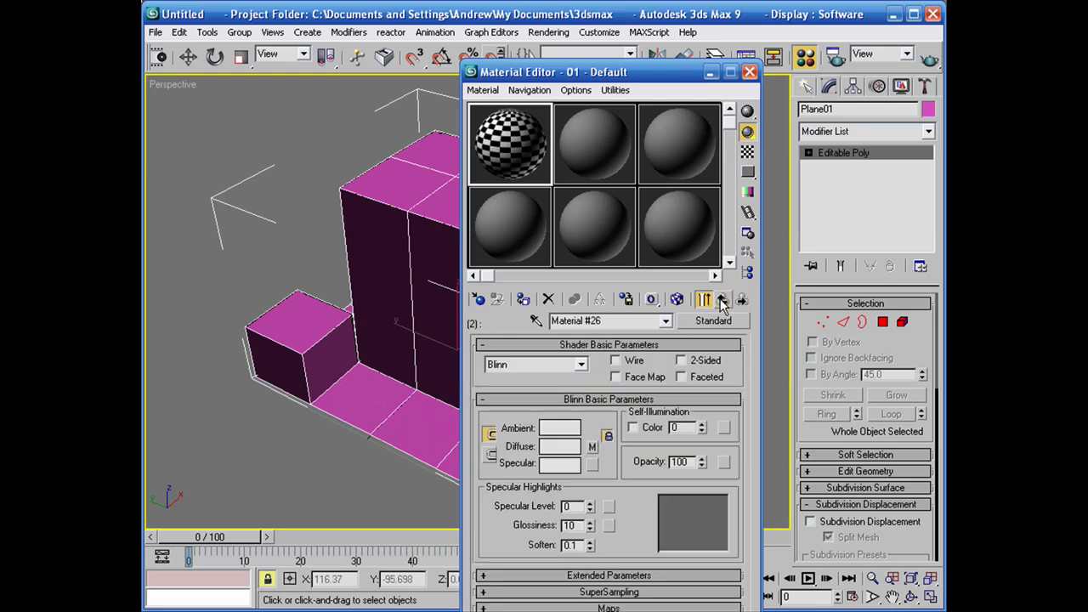
{"action": "left_click", "coordinate": [719, 301]}
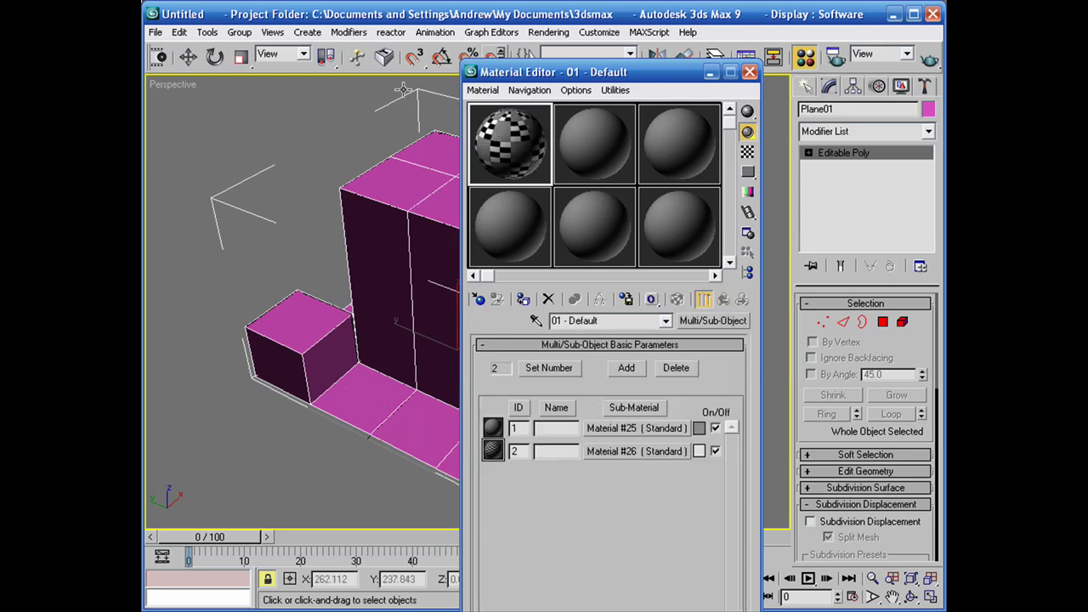
{"action": "left_click_drag", "start_coordinate": [497, 158], "coordinate": [406, 232]}
{"action": "middle_click_drag", "start_coordinate": [395, 216], "coordinate": [548, 271], "text": "alt"}
{"action": "left_click_drag", "start_coordinate": [591, 72], "coordinate": [816, 31]}
{"action": "middle_click_drag", "start_coordinate": [544, 221], "coordinate": [442, 195], "text": "alt"}
{"action": "left_click_drag", "start_coordinate": [780, 32], "coordinate": [516, 26]}
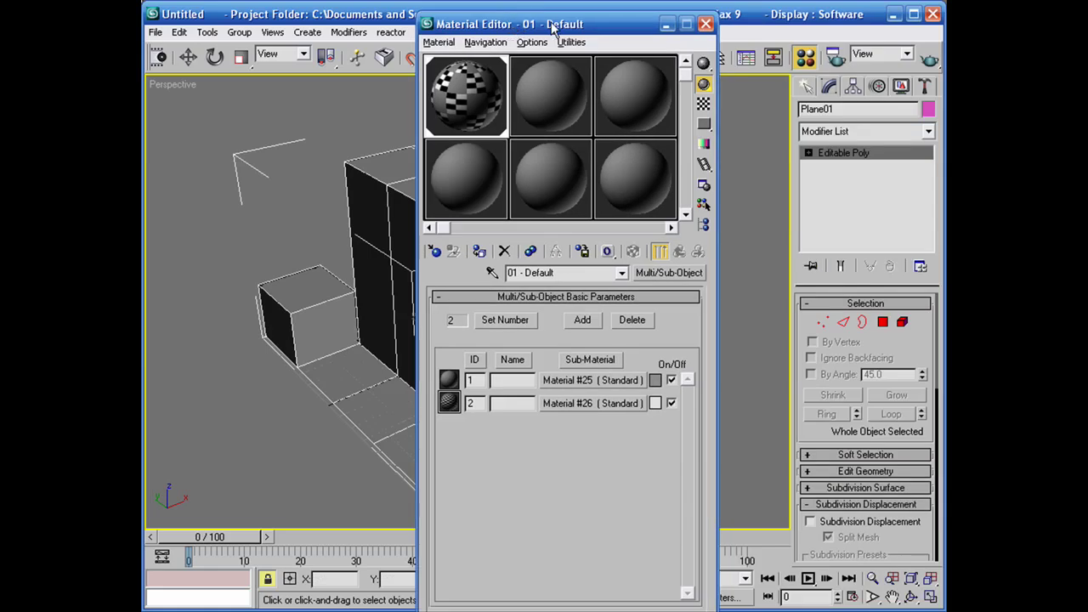
{"action": "left_click", "coordinate": [667, 24]}
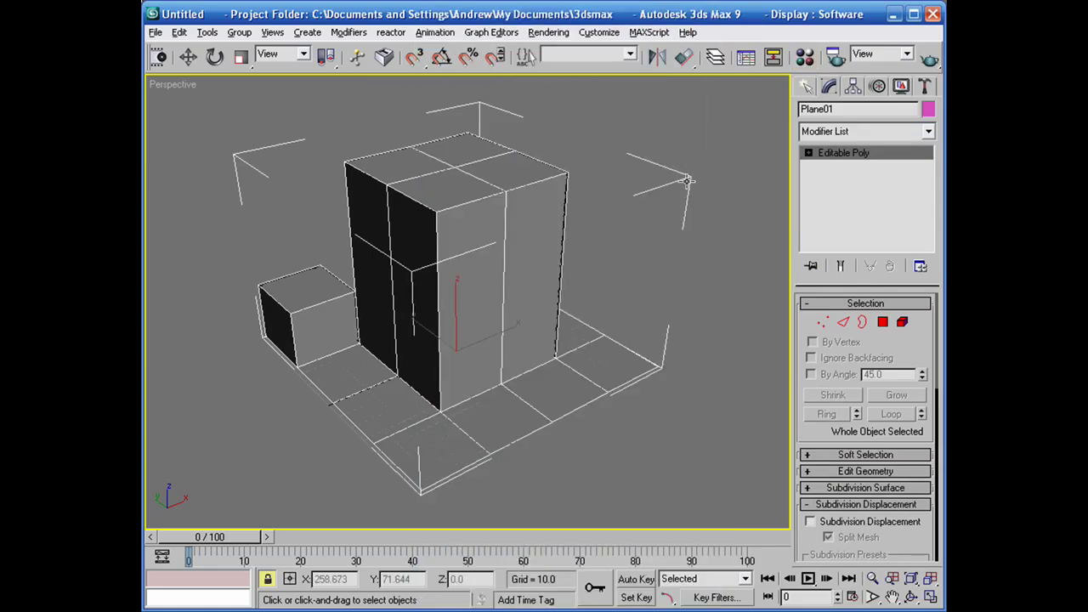
{"action": "middle_click_drag", "start_coordinate": [680, 209], "coordinate": [428, 224], "text": "alt"}
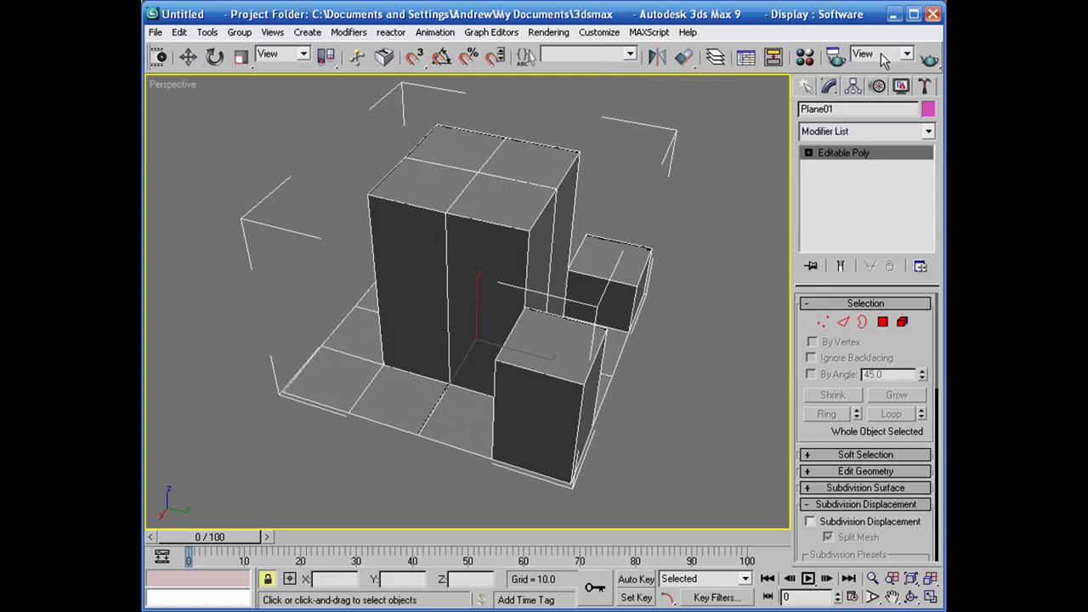
Step: Quick Render the Perspective view of Plane01, then close the rendered frame
{"action": "left_click", "coordinate": [930, 58]}
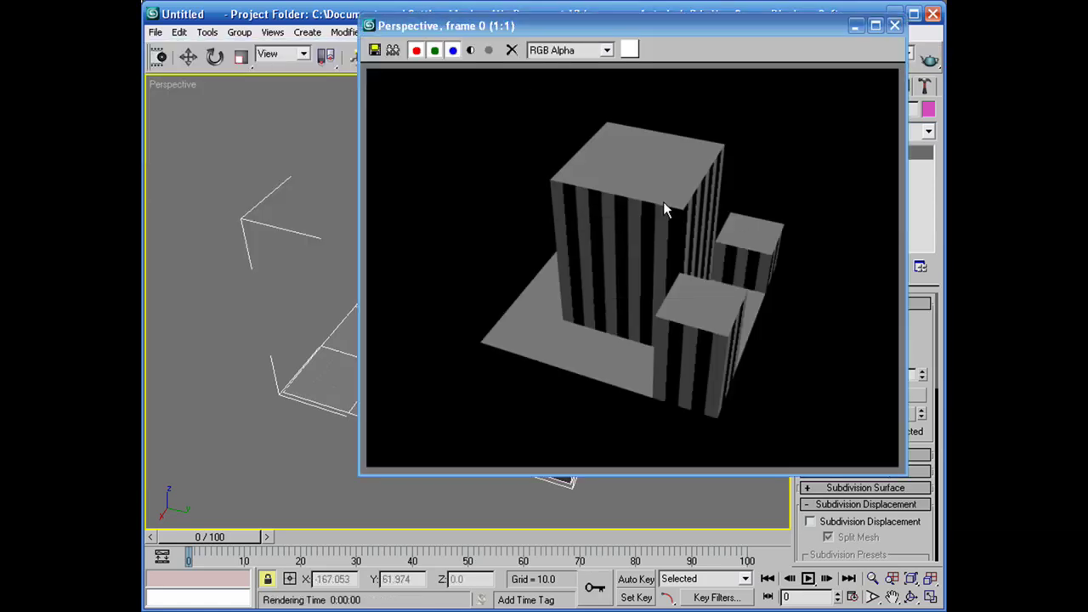
{"action": "left_click", "coordinate": [895, 26]}
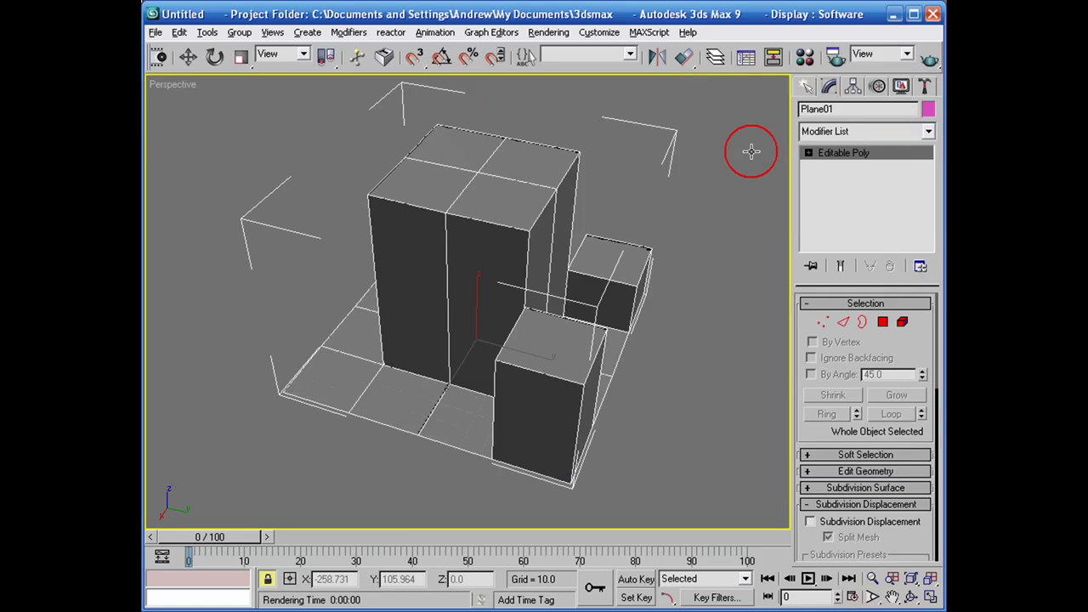
{"action": "middle_click_drag", "start_coordinate": [751, 150], "coordinate": [429, 297], "text": "alt"}
Step: Reopen the Material Editor and re-render Plane01 from a new angle, showing striped walls and grey roofs
{"action": "key", "text": "m"}
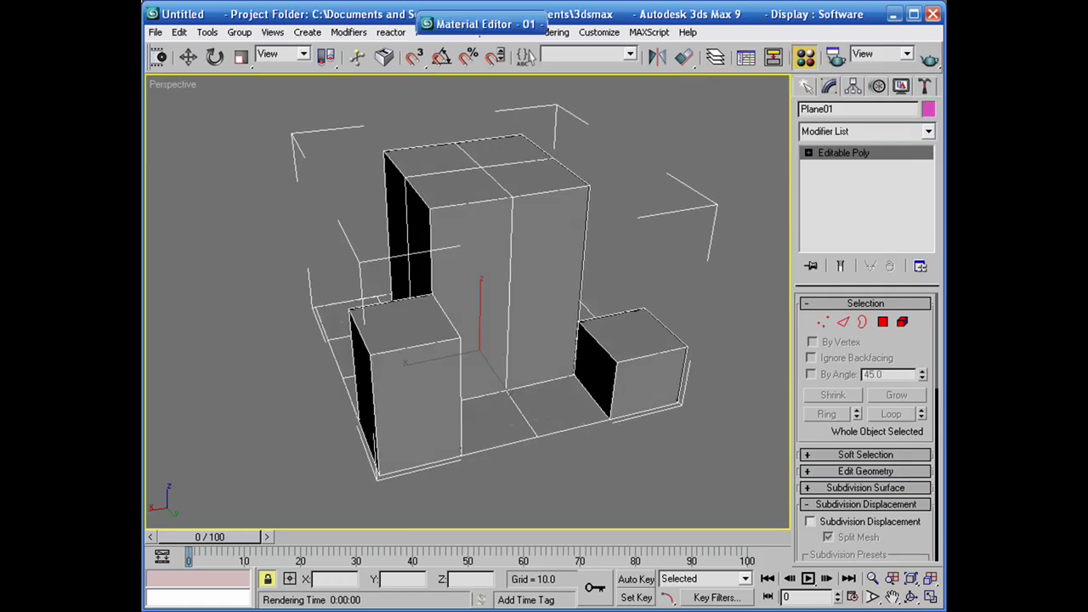
{"action": "left_click_drag", "start_coordinate": [557, 26], "coordinate": [744, 26]}
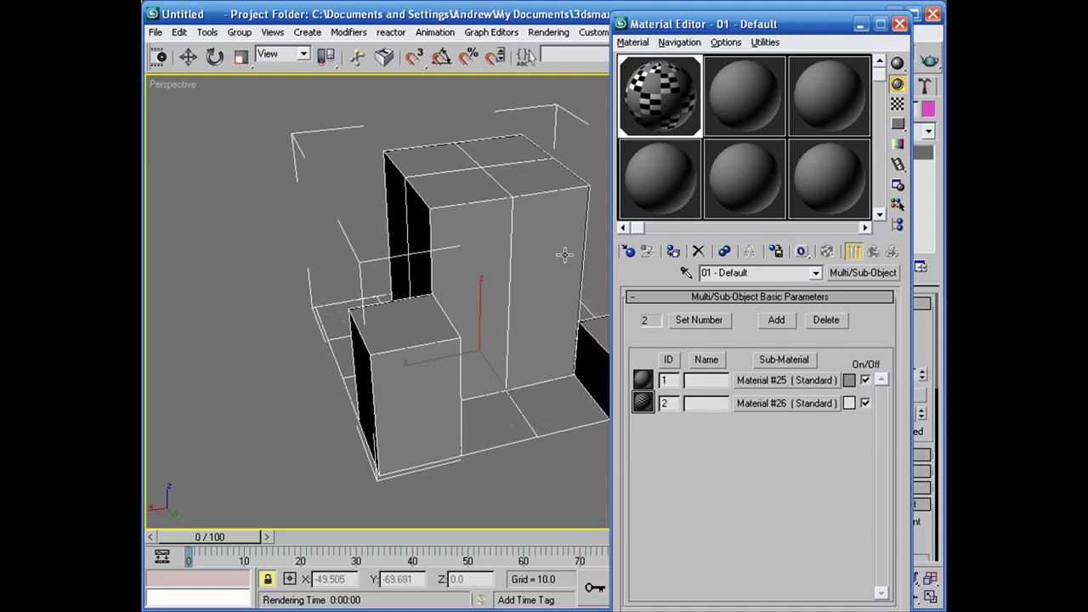
{"action": "middle_click_drag", "start_coordinate": [377, 335], "coordinate": [600, 318], "text": "alt"}
{"action": "left_click_drag", "start_coordinate": [800, 30], "coordinate": [477, 66]}
{"action": "left_click", "coordinate": [929, 57]}
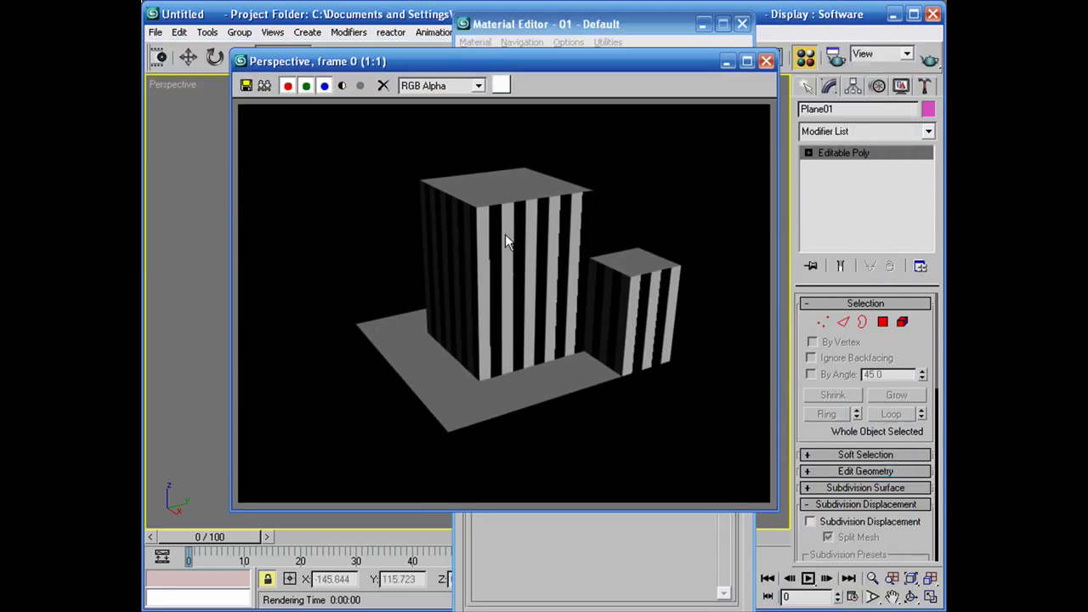